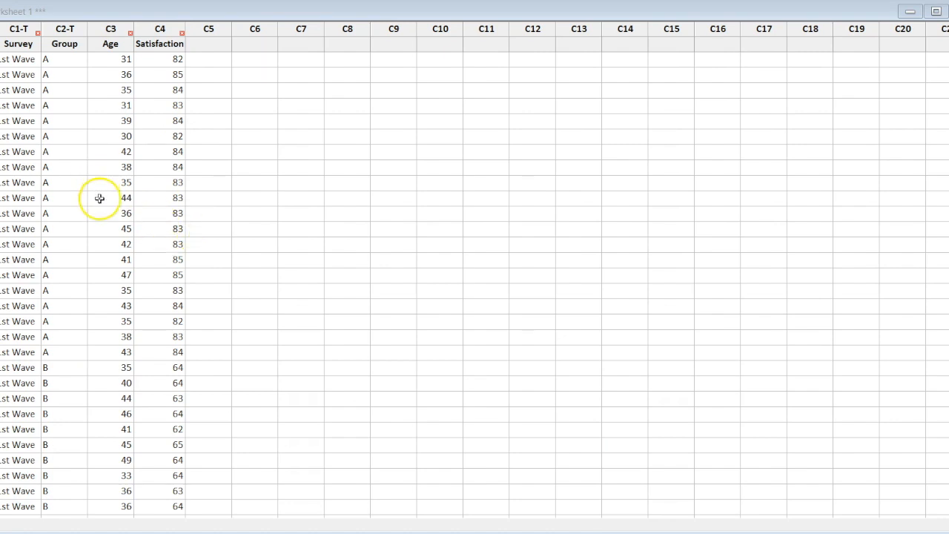
# Look through the worksheet's Survey, Group, Age and Satisfaction columns across both the 1st Wave and 2nd Wave rows
pyautogui.scroll(-6, 109, 215)
pyautogui.scroll(-5, 108, 215)
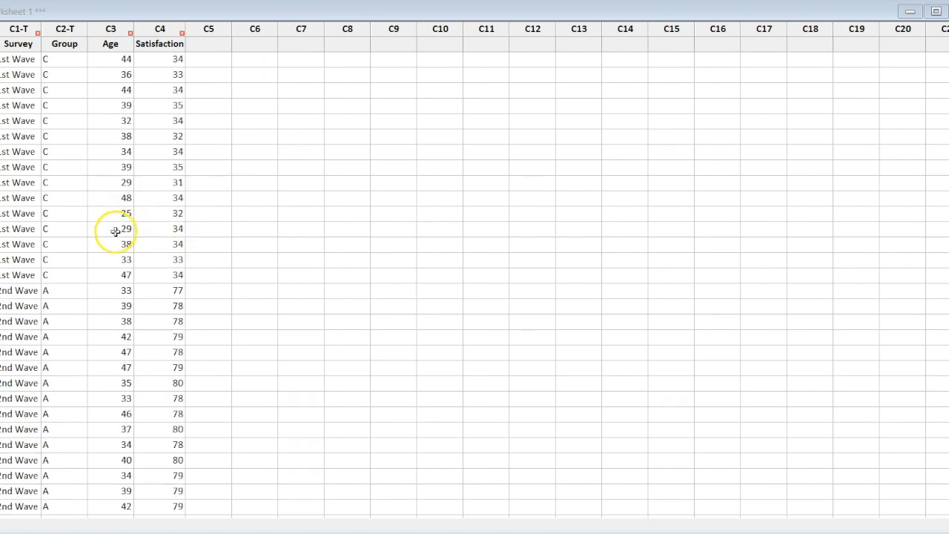
pyautogui.scroll(-5, 26, 120)
pyautogui.scroll(-3, 38, 223)
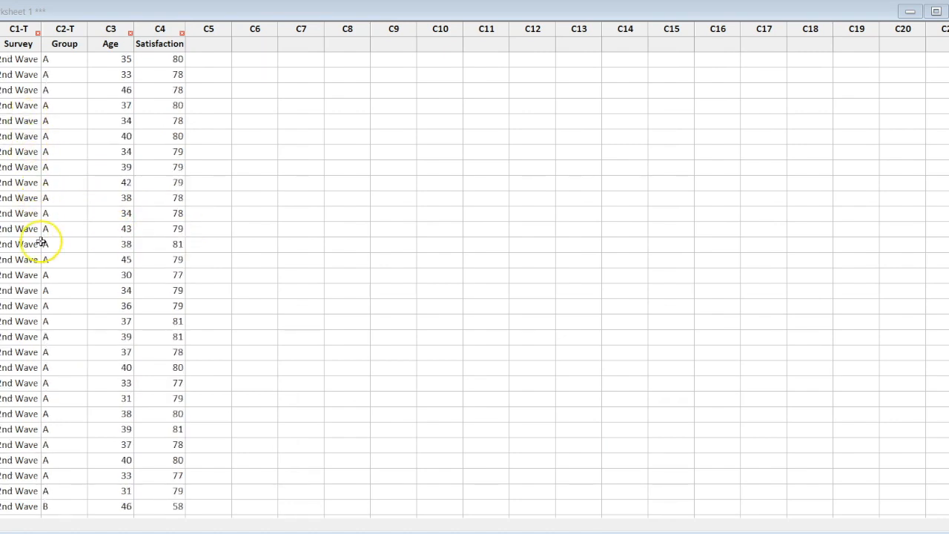
pyautogui.scroll(-8, 44, 257)
pyautogui.scroll(20, 64, 329)
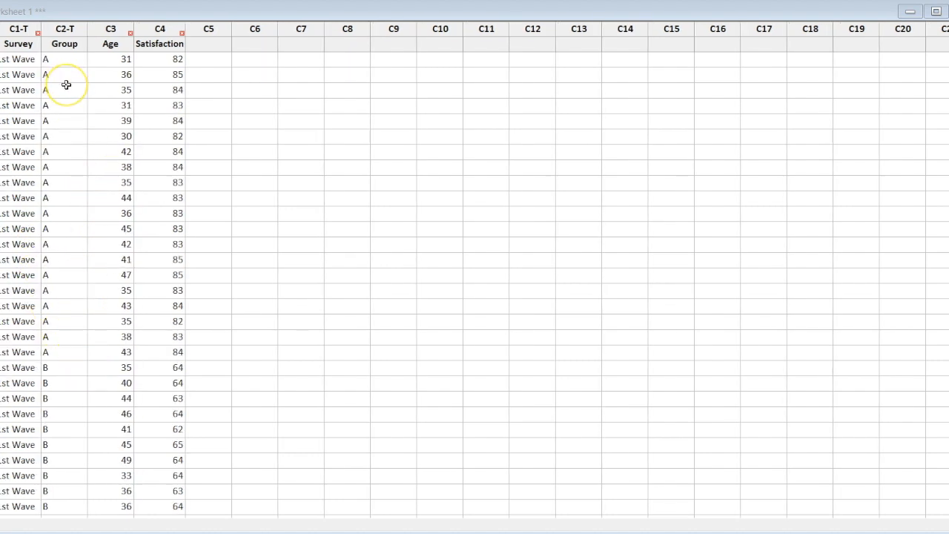
pyautogui.scroll(-10, 77, 126)
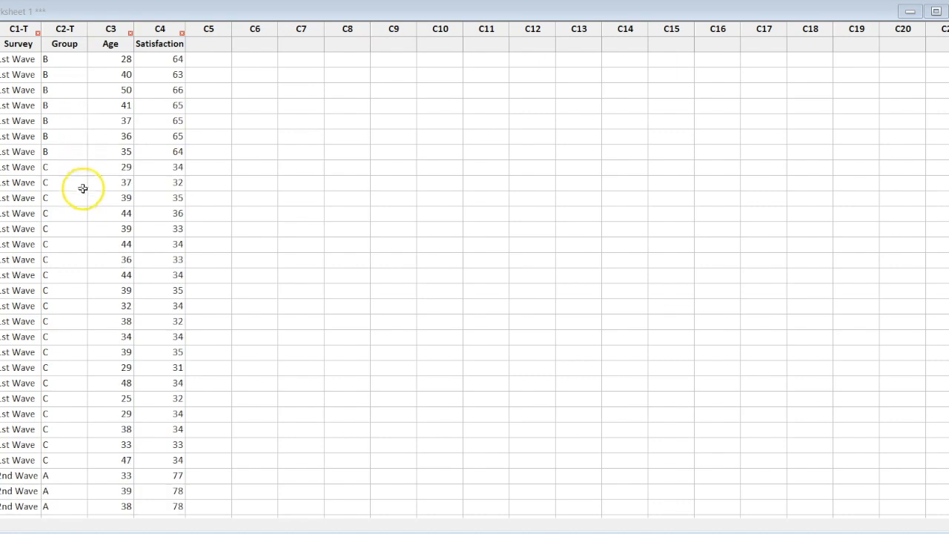
pyautogui.scroll(10, 83, 202)
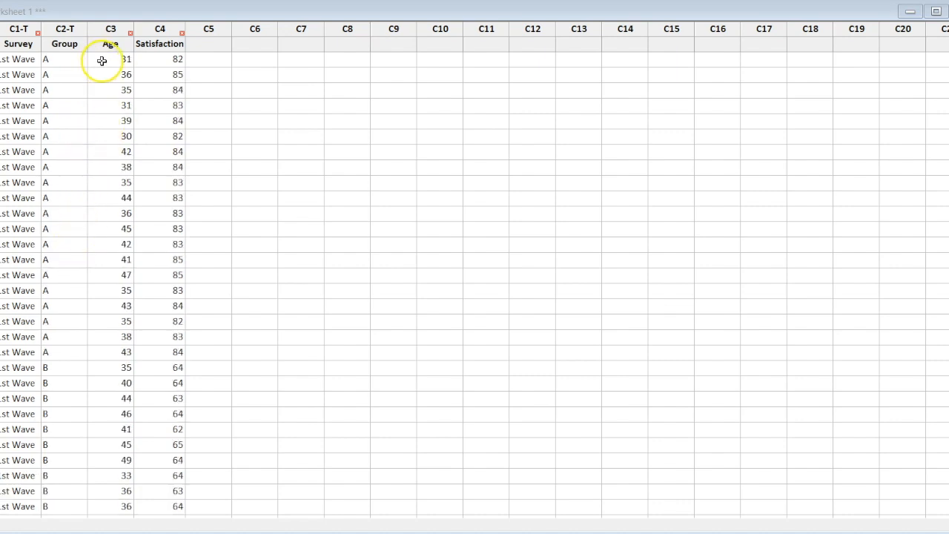
pyautogui.scroll(-11, 105, 77)
pyautogui.scroll(11, 111, 148)
pyautogui.scroll(-4, 160, 208)
pyautogui.scroll(-15, 171, 171)
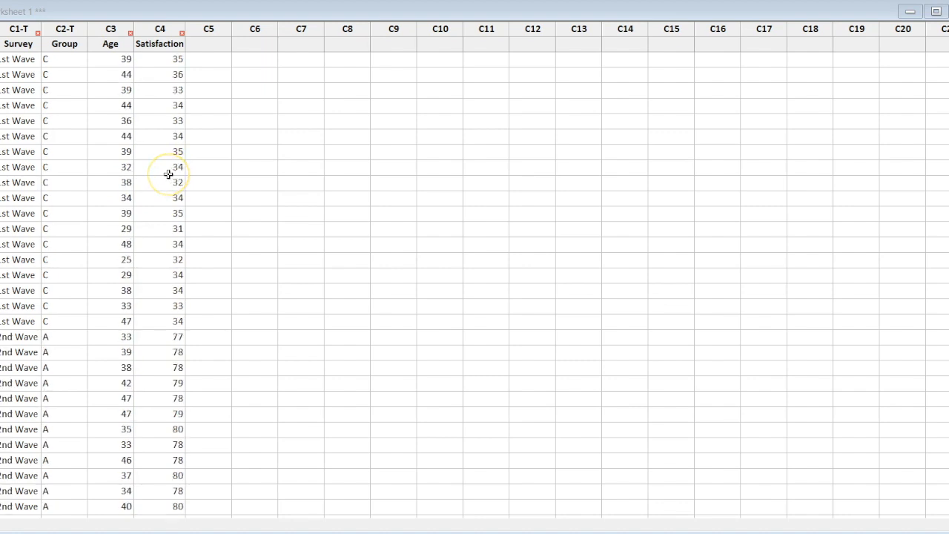
pyautogui.scroll(-10, 169, 178)
pyautogui.scroll(5, 172, 211)
pyautogui.scroll(20, 171, 210)
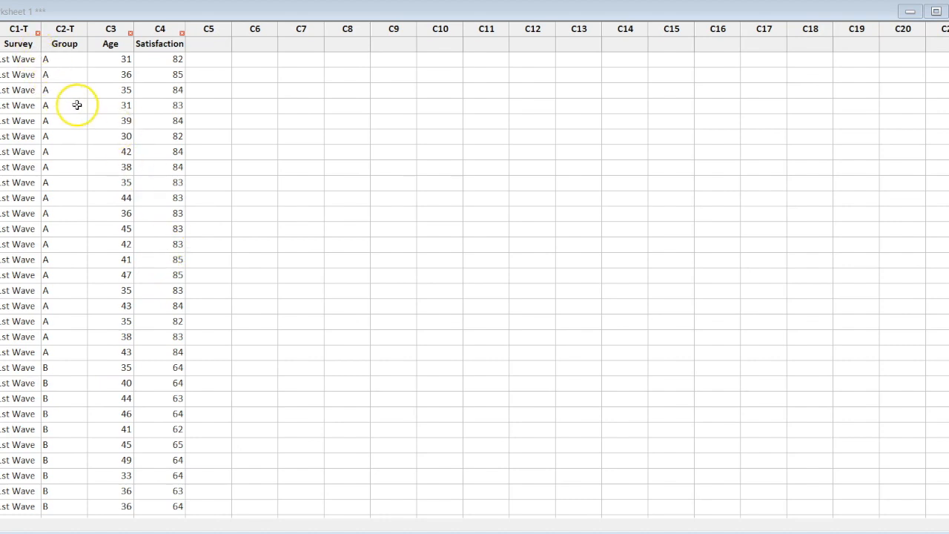
# Display descriptive statistics for Satisfaction by Survey, limited to the mean and median, and highlight the resulting table
pyautogui.click(1, 1)
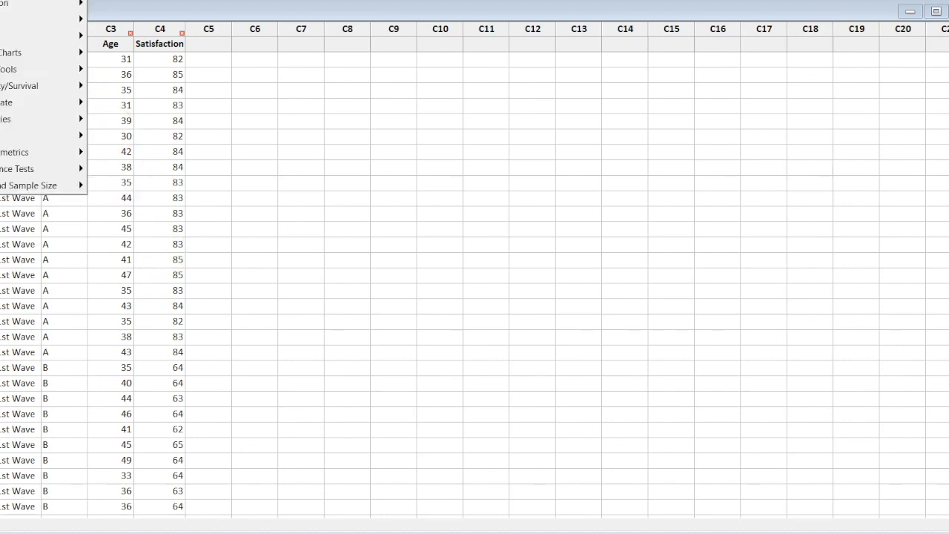
pyautogui.moveTo(30, 1)
pyautogui.click(140, 0)
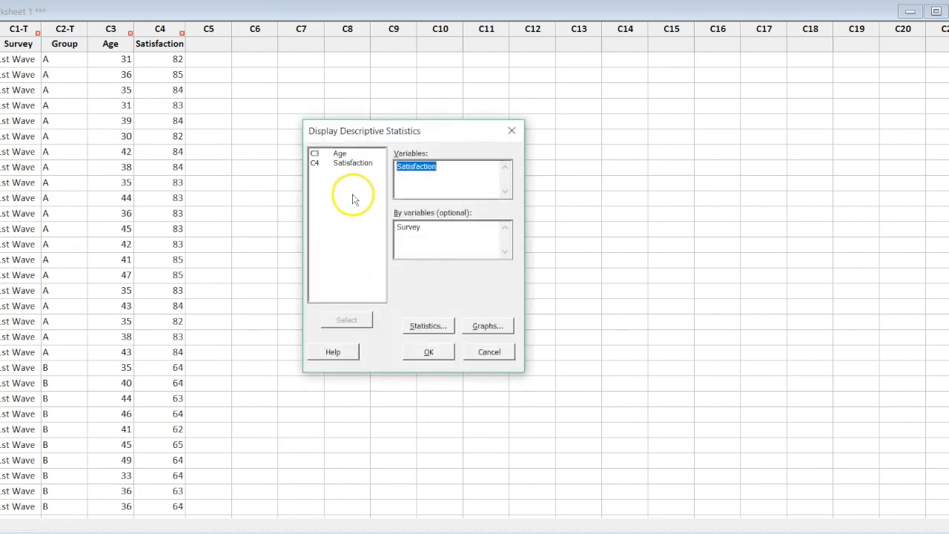
pyautogui.click(433, 326)
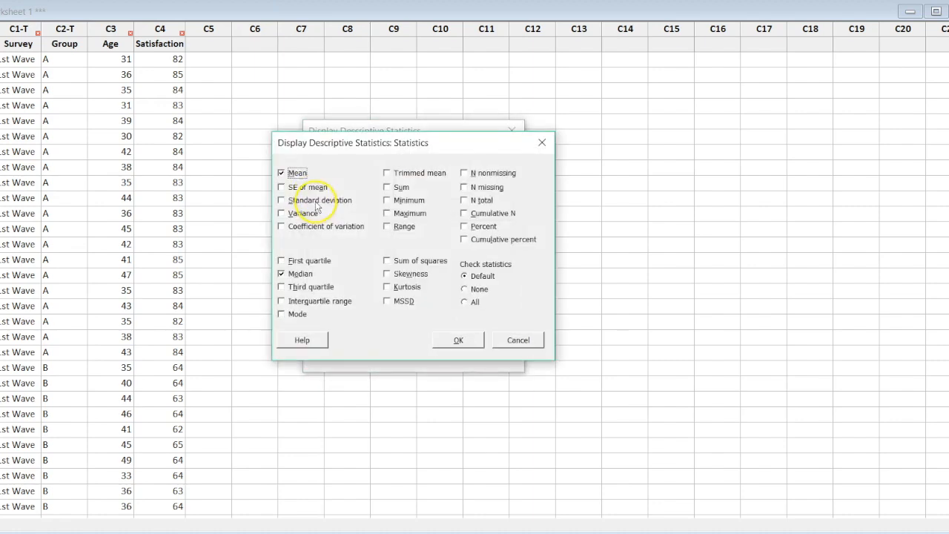
pyautogui.click(457, 339)
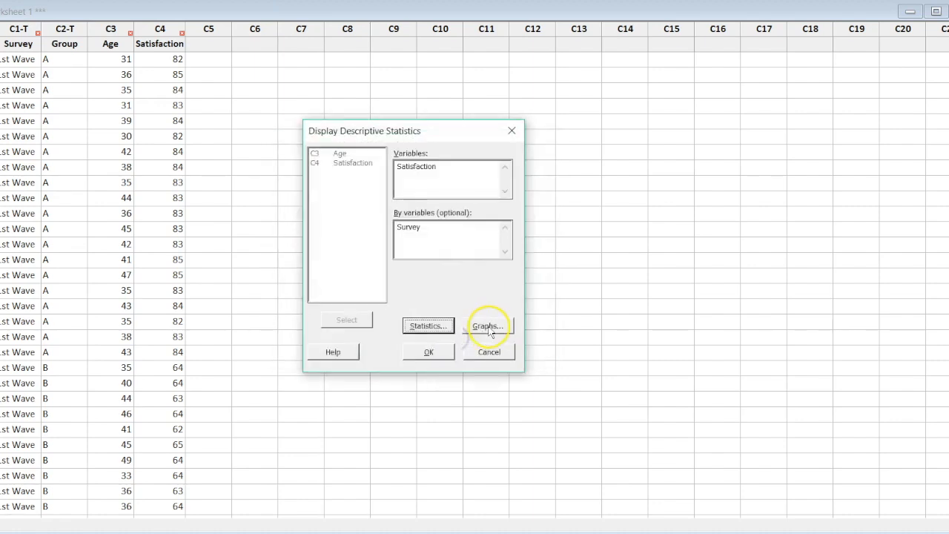
pyautogui.click(429, 350)
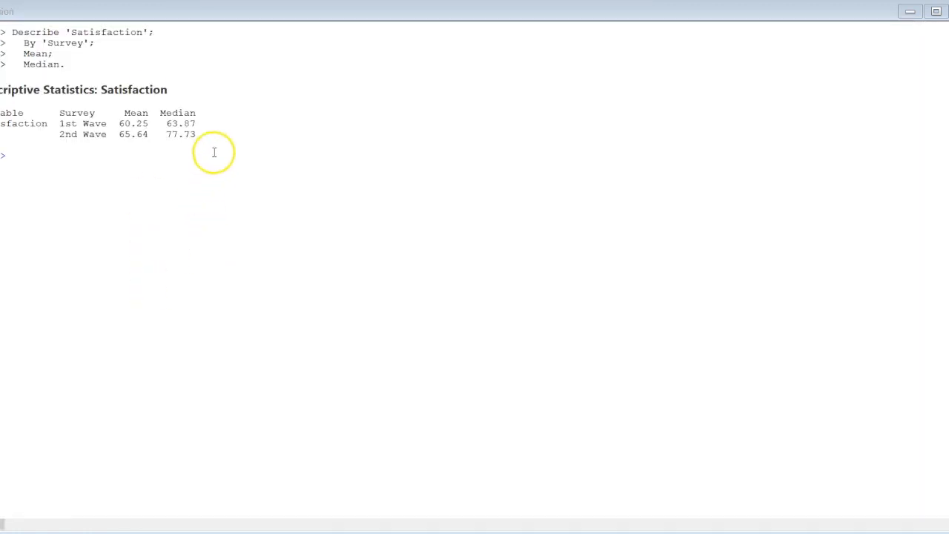
pyautogui.moveTo(214, 132); pyautogui.dragTo(1, 113)
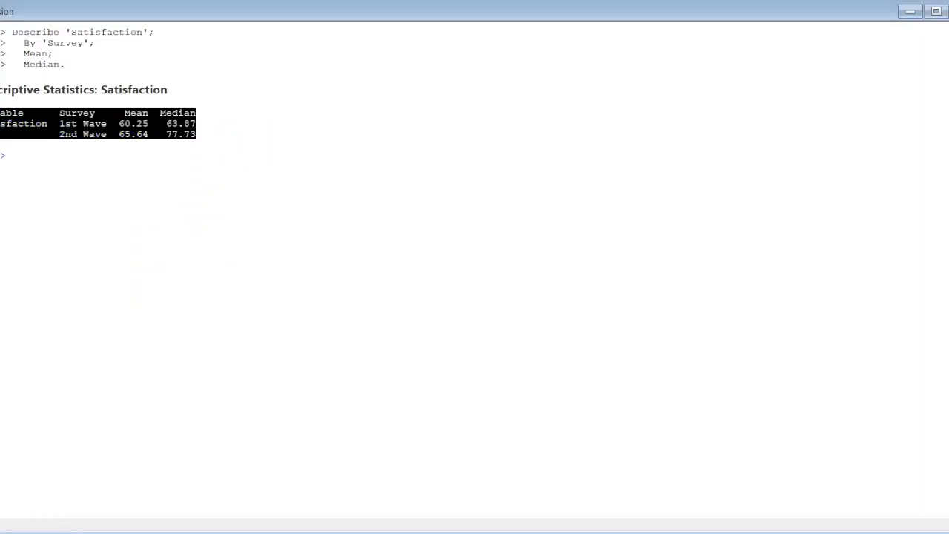
pyautogui.click(129, 157)
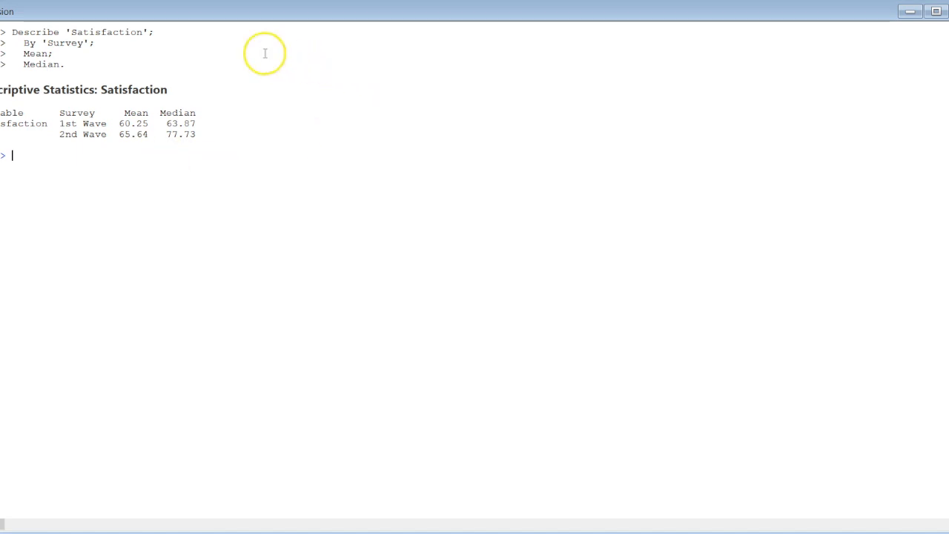
# Create a One Y, With Groups interval plot of Satisfaction by Survey with individual values and connected means, and maximize it
pyautogui.click(0, 0)
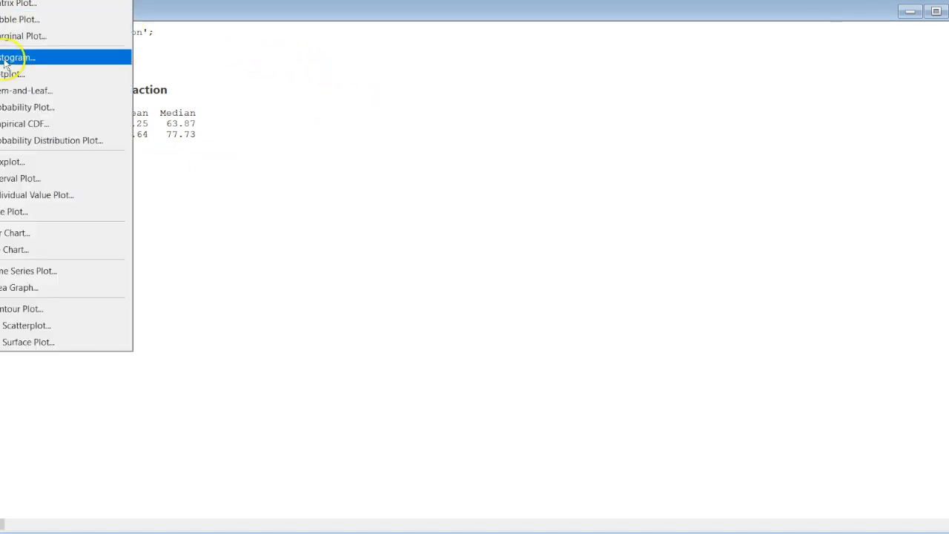
pyautogui.click(16, 178)
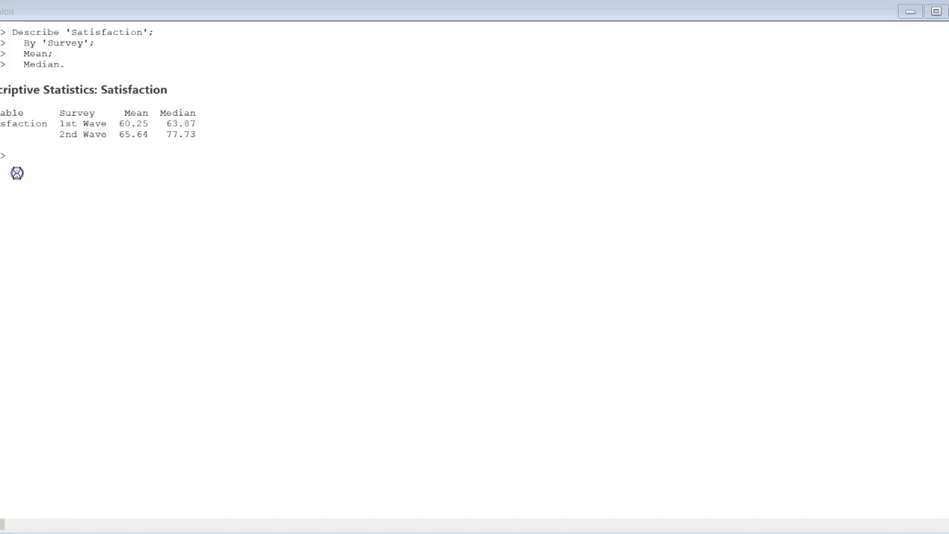
pyautogui.doubleClick(372, 216)
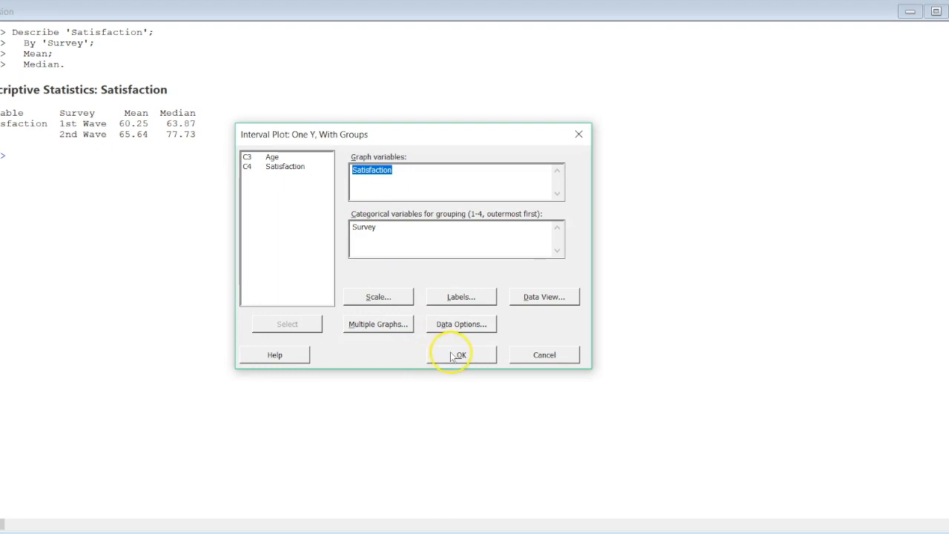
pyautogui.click(457, 355)
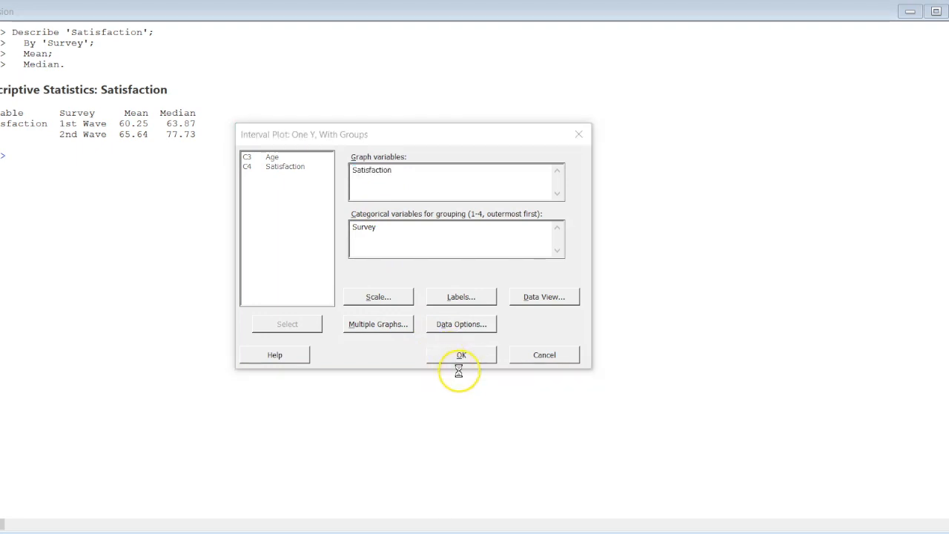
pyautogui.click(226, 1)
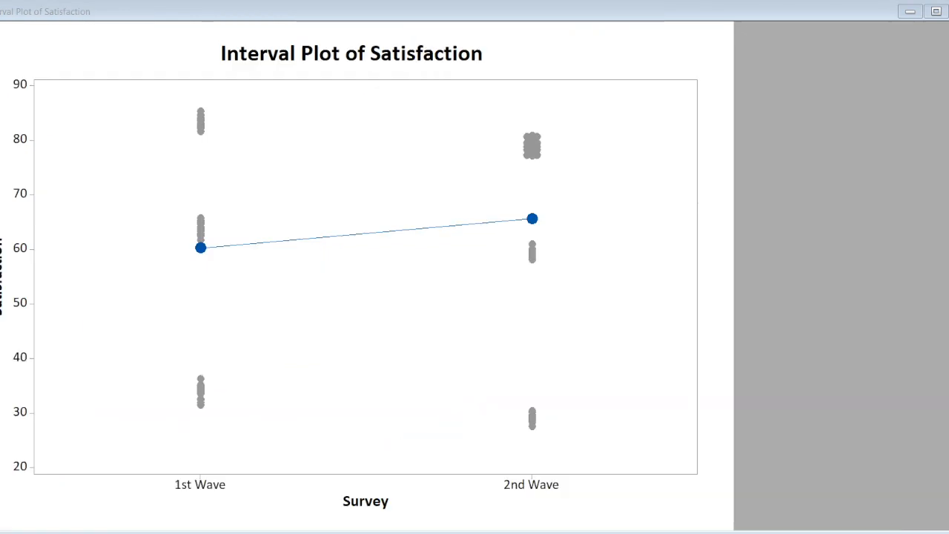
# Create another One Y, With Groups interval plot of Satisfaction by Survey, adding 95% confidence interval bars for the mean
pyautogui.click(10, 1)
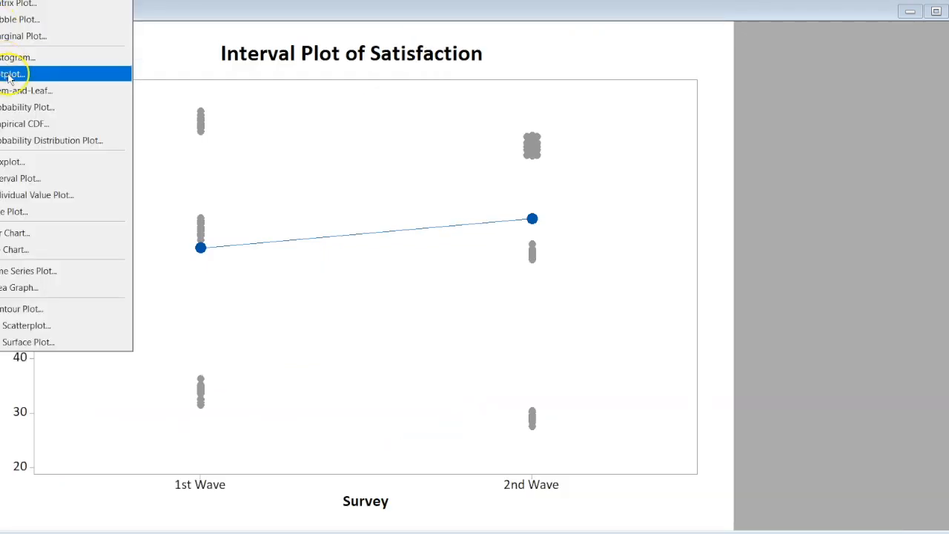
pyautogui.click(22, 179)
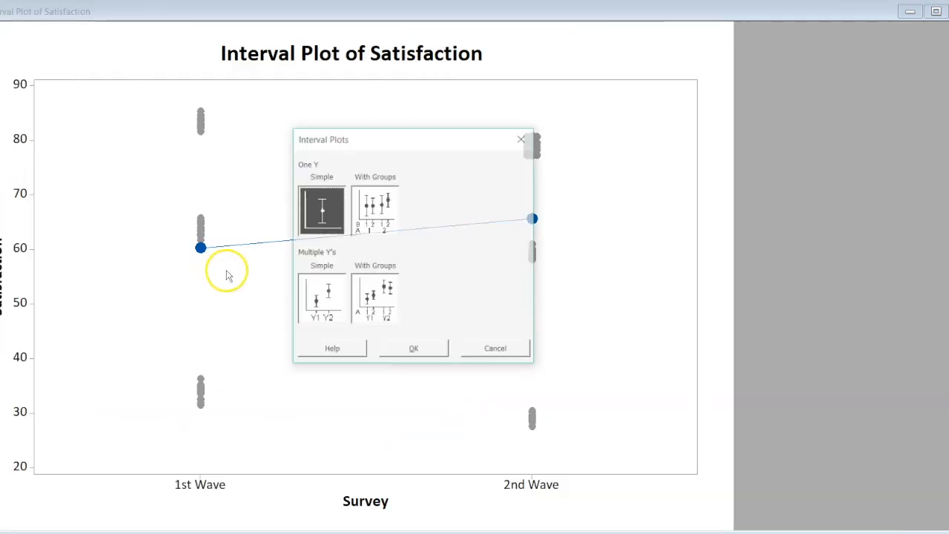
pyautogui.click(397, 222)
pyautogui.doubleClick(375, 210)
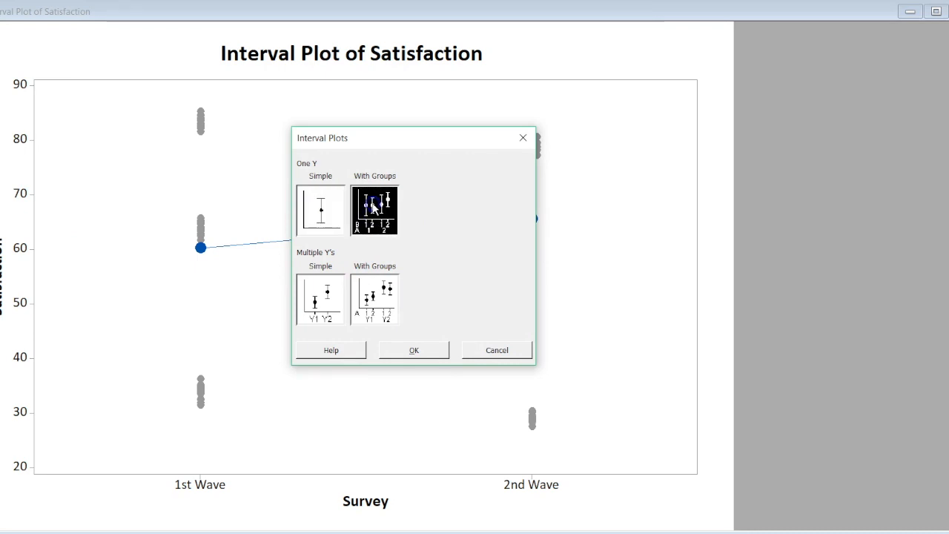
pyautogui.click(523, 297)
pyautogui.click(386, 176)
pyautogui.click(437, 370)
pyautogui.click(461, 354)
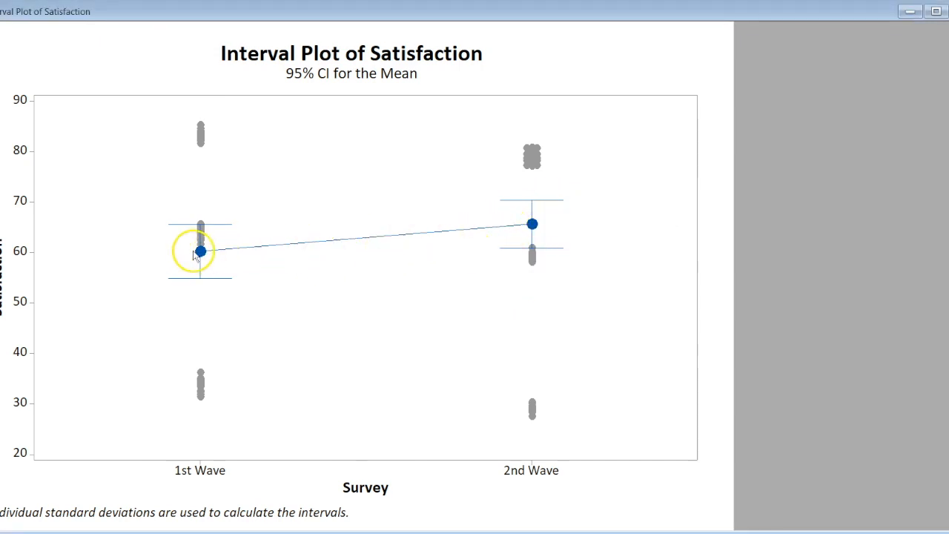
# Give the plot's interval bars a custom, thicker line size
pyautogui.doubleClick(215, 278)
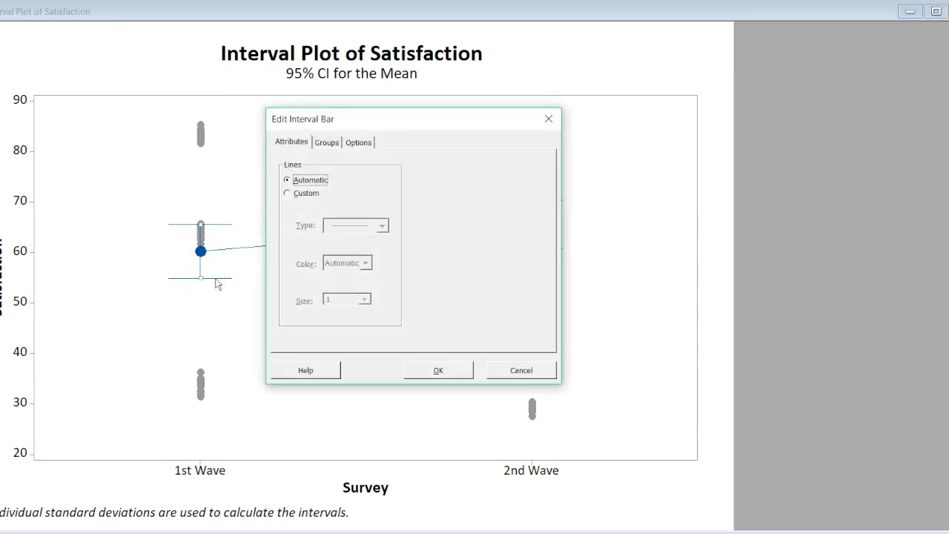
pyautogui.click(292, 192)
pyautogui.click(364, 299)
pyautogui.click(360, 346)
pyautogui.click(418, 370)
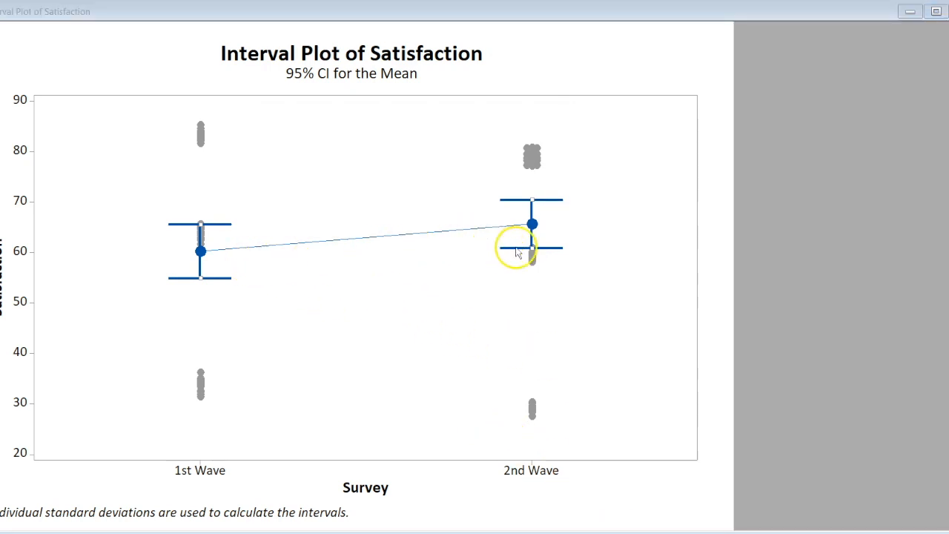
# Run a two-sample t-test of Satisfaction by Survey with 95.0 confidence, hypothesized difference 0.0 and alternative "Difference < hypothesized difference", and highlight the P-value
pyautogui.click(0, 0)
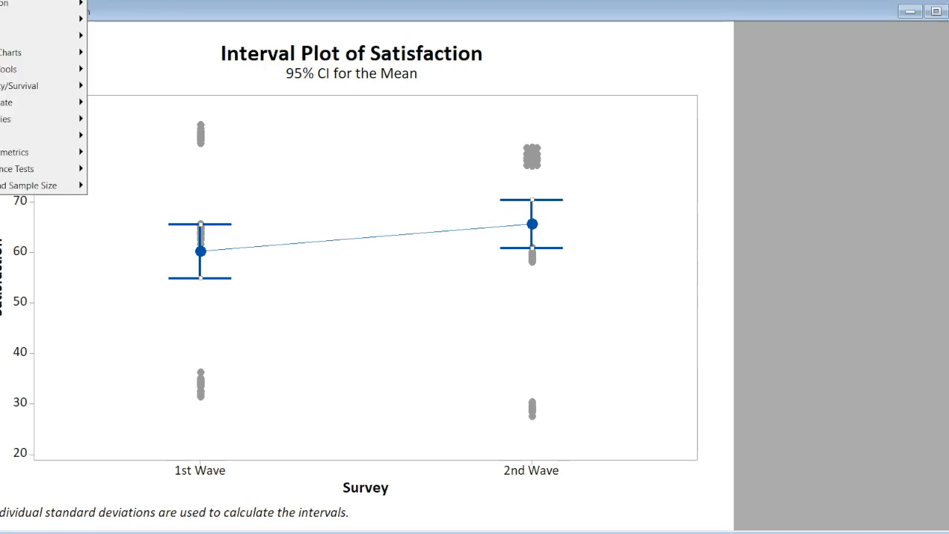
pyautogui.moveTo(22, 0)
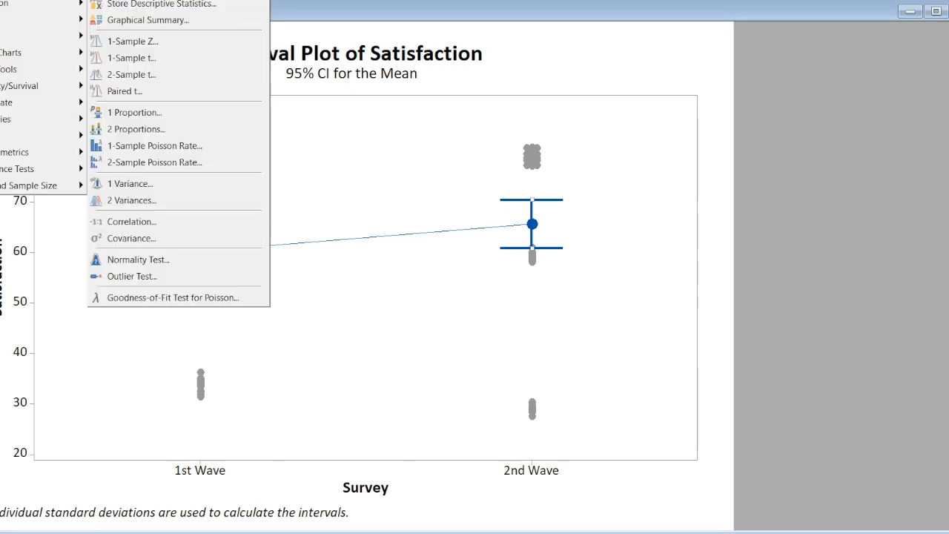
pyautogui.click(159, 75)
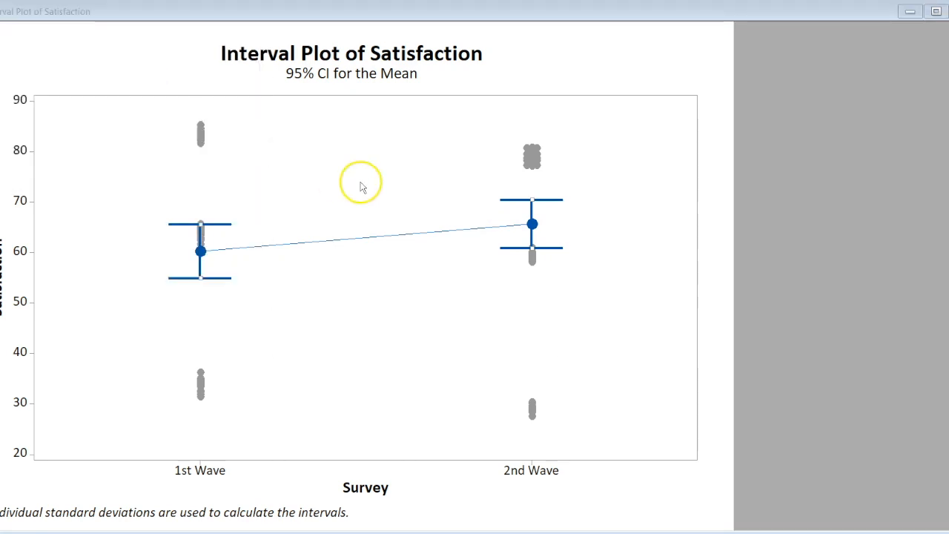
pyautogui.click(460, 303)
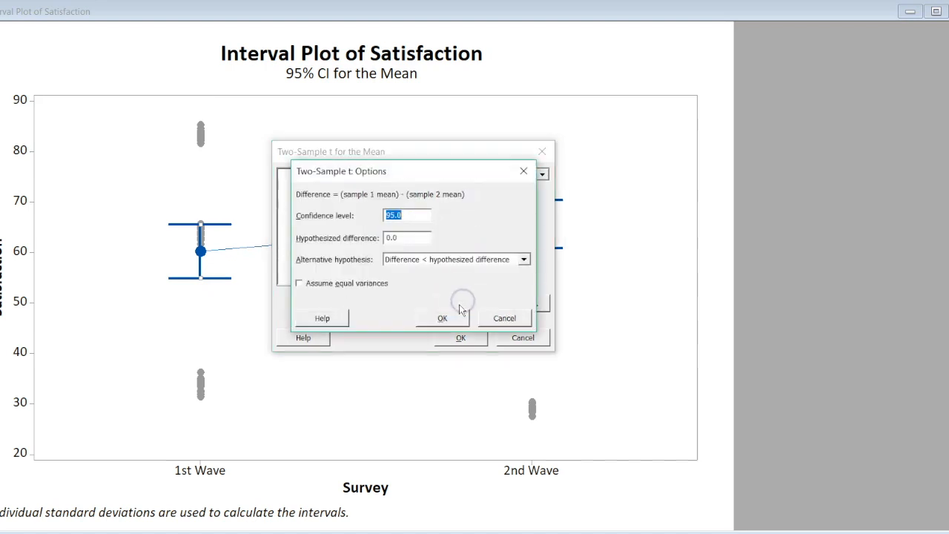
pyautogui.click(455, 317)
pyautogui.click(459, 339)
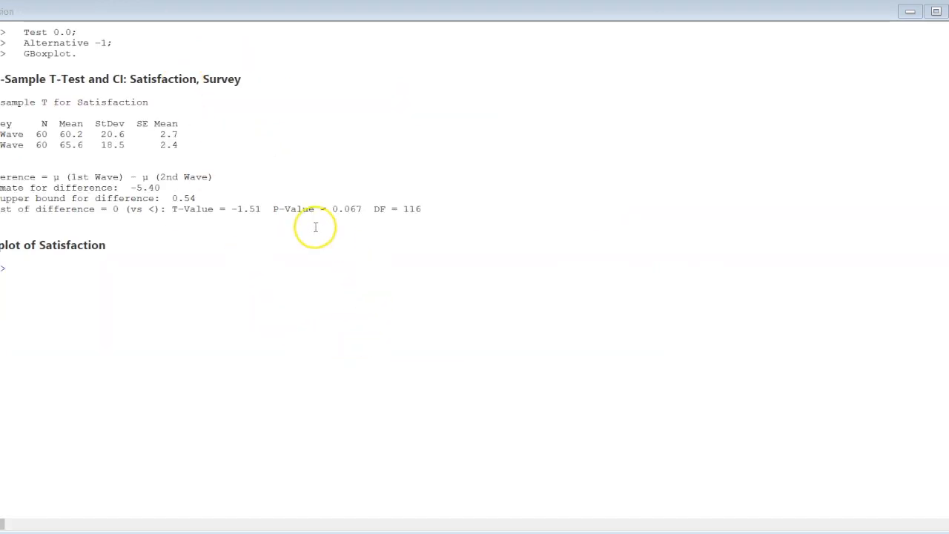
pyautogui.moveTo(361, 210); pyautogui.dragTo(331, 208)
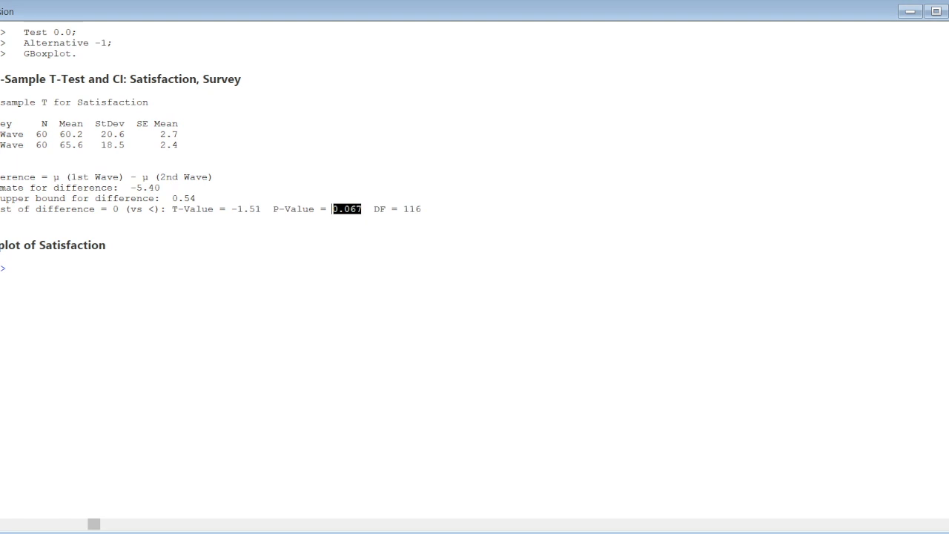
# Create a pie chart of Group paneled by Survey, with category and percent slice labels, and maximize it
pyautogui.hotkey('alt', 'g')
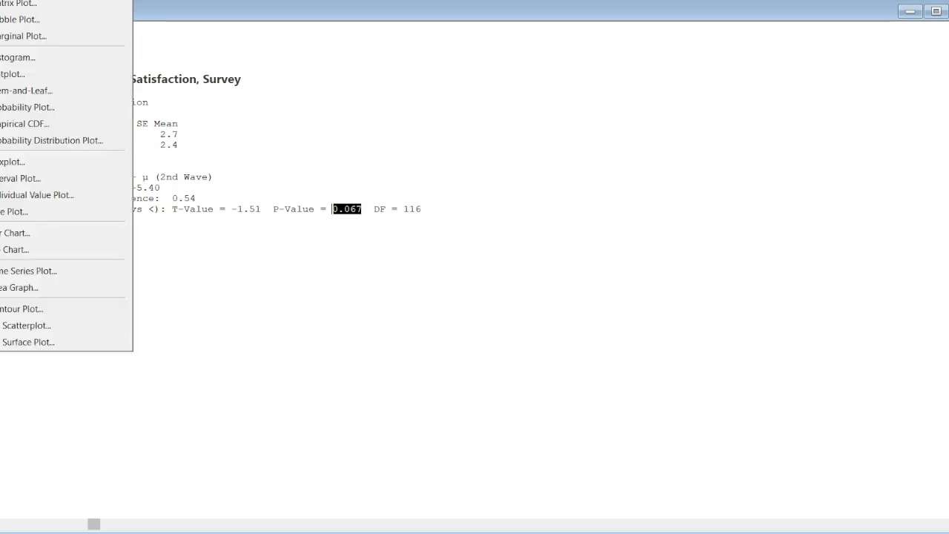
pyautogui.click(16, 249)
pyautogui.click(377, 227)
pyautogui.click(462, 354)
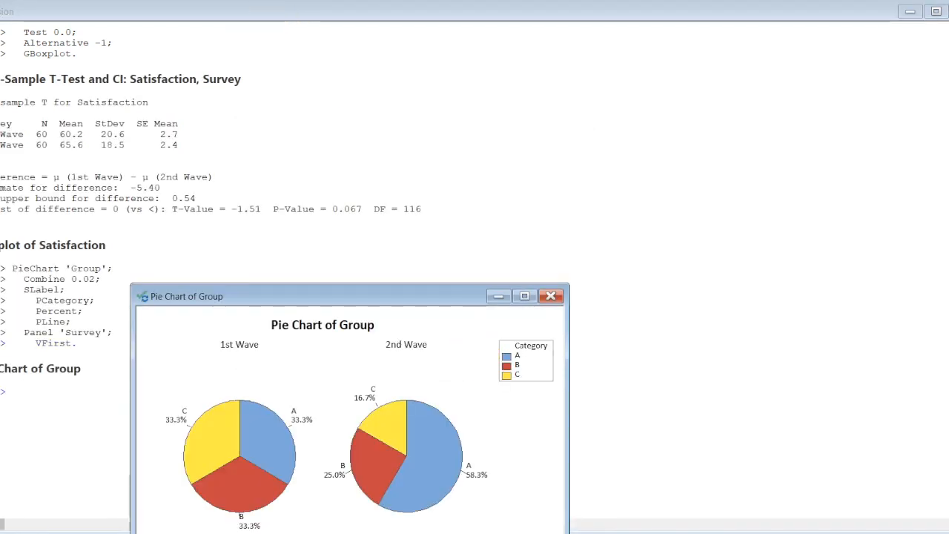
pyautogui.click(524, 295)
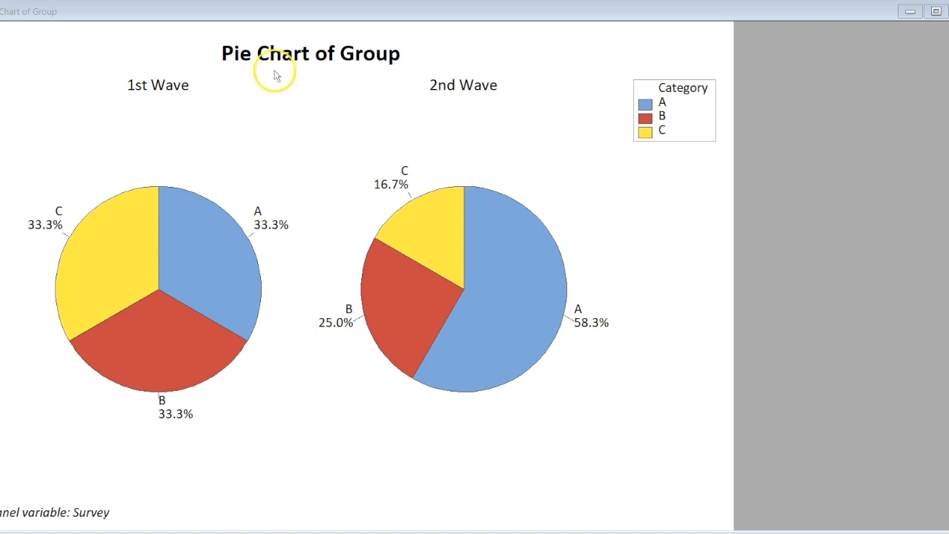
# Run a cross tabulation of Group by Survey with a chi-square test, highlight the Pearson P-value, and return to the pie chart
pyautogui.hotkey('alt', 'g')
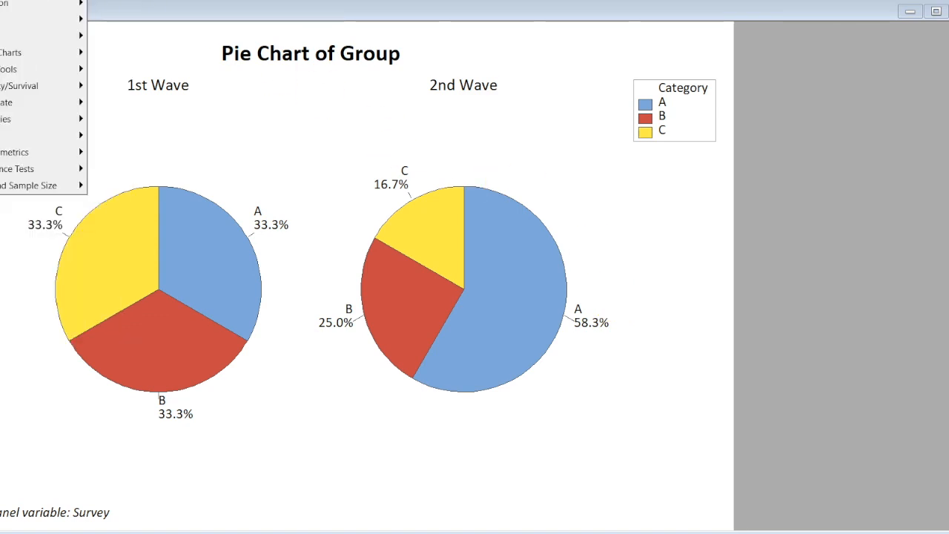
pyautogui.click(1, 136)
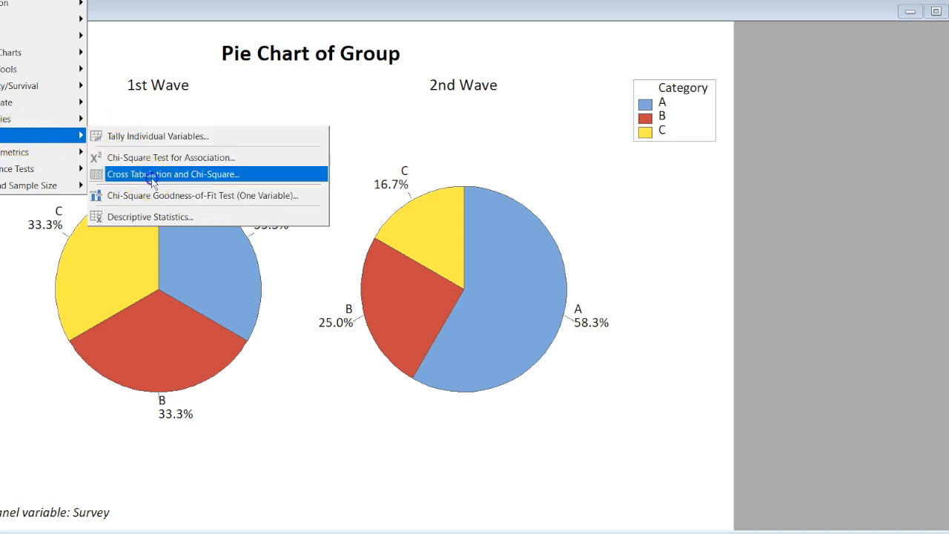
pyautogui.click(133, 174)
pyautogui.click(441, 137)
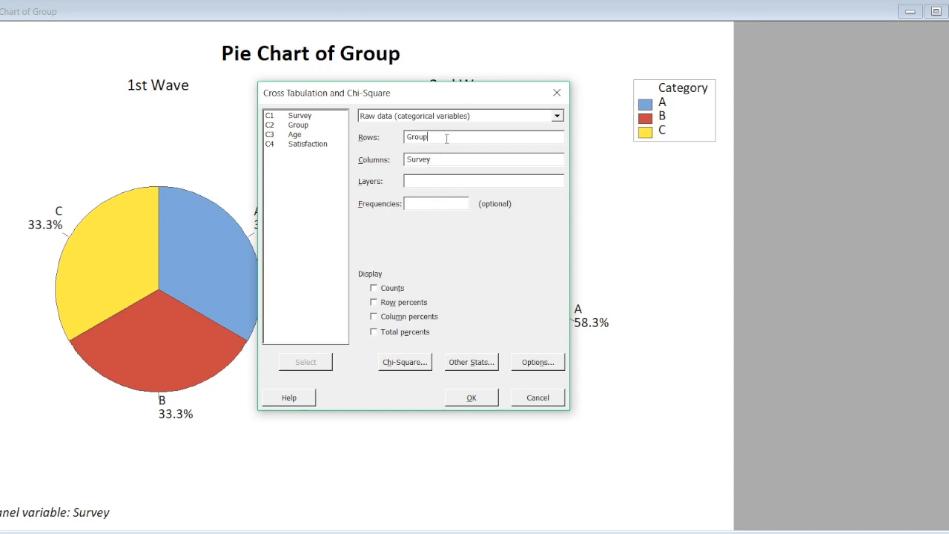
pyautogui.click(405, 362)
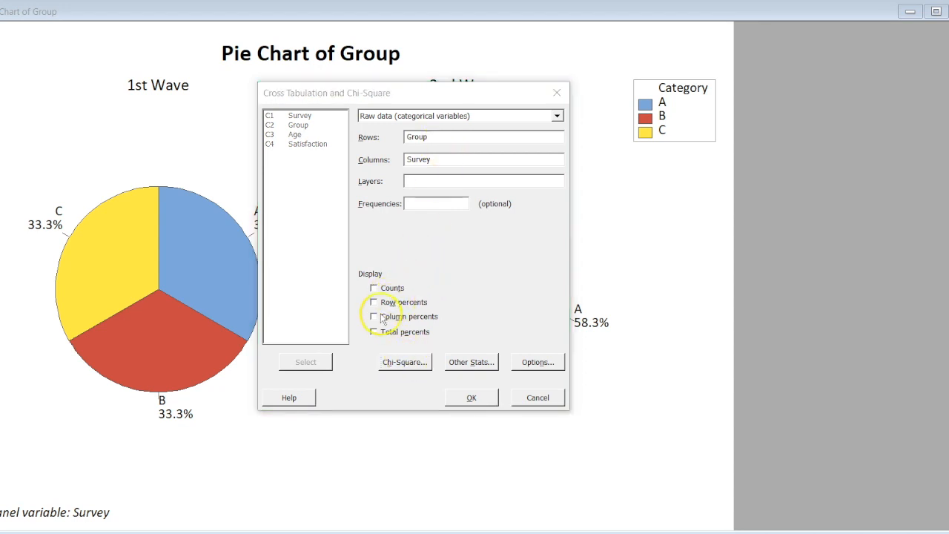
pyautogui.click(340, 278)
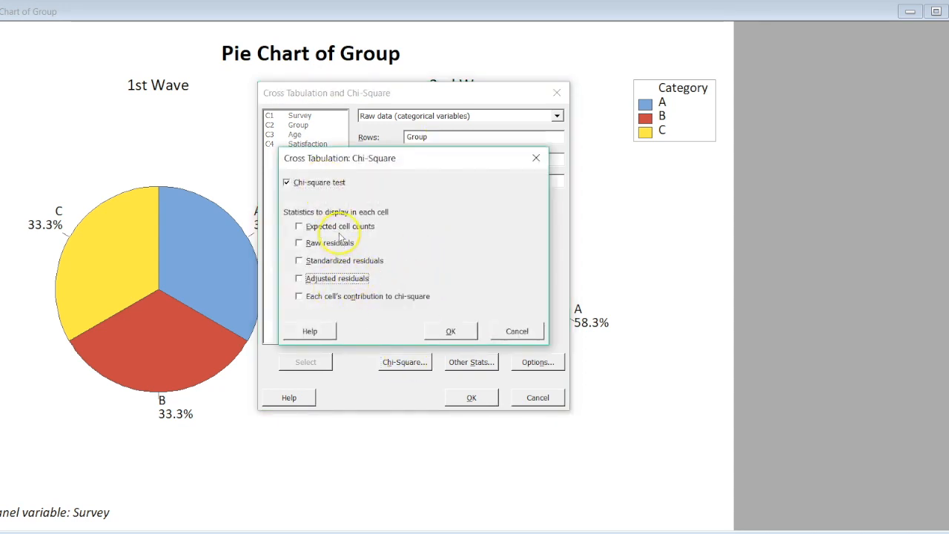
pyautogui.click(444, 333)
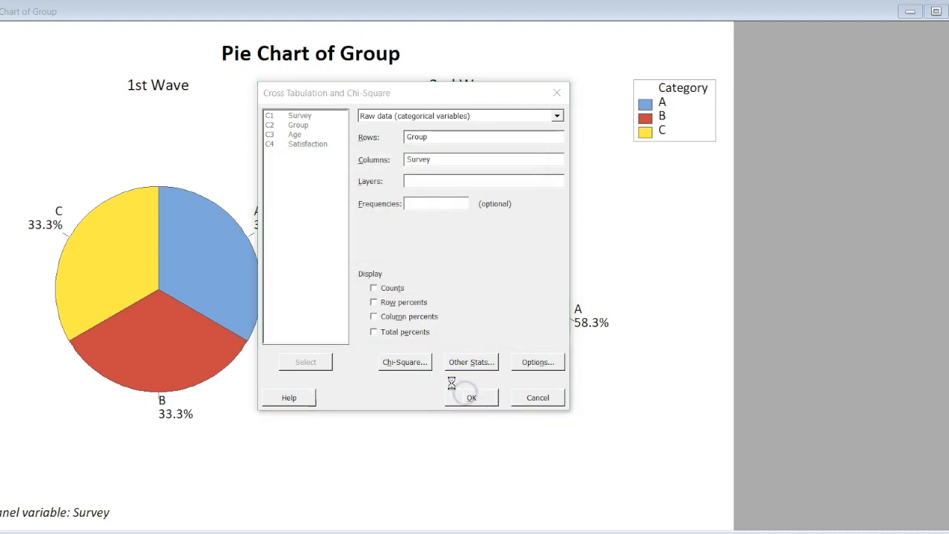
pyautogui.click(461, 394)
pyautogui.moveTo(546, 239); pyautogui.dragTo(438, 240)
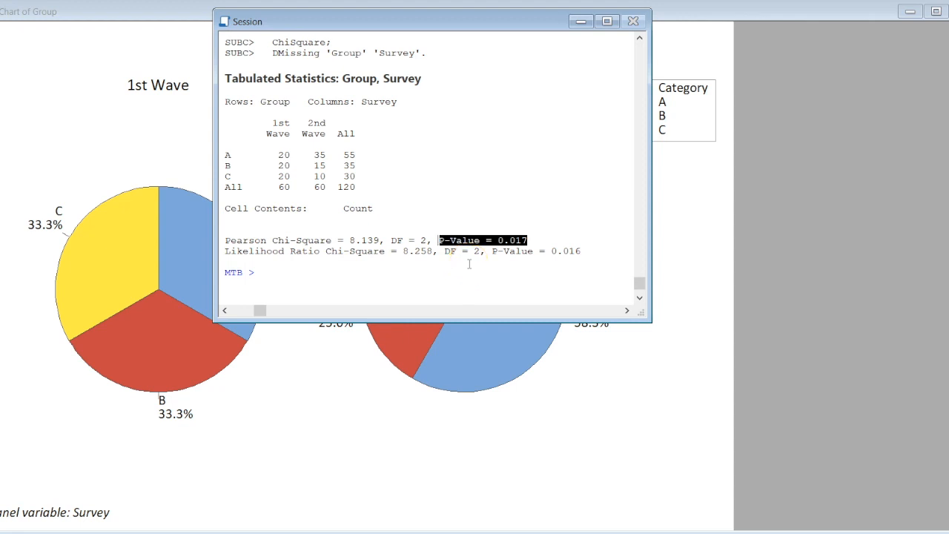
pyautogui.click(150, 16)
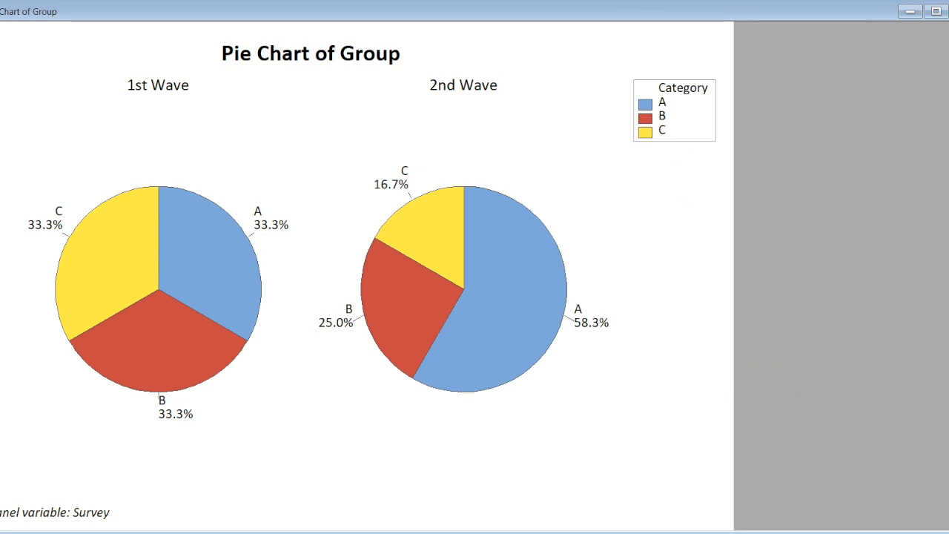
# Create a One Y, With Groups interval plot of Satisfaction by Group, showing interval bars and mean symbols without the mean connect line
pyautogui.click(1, 0)
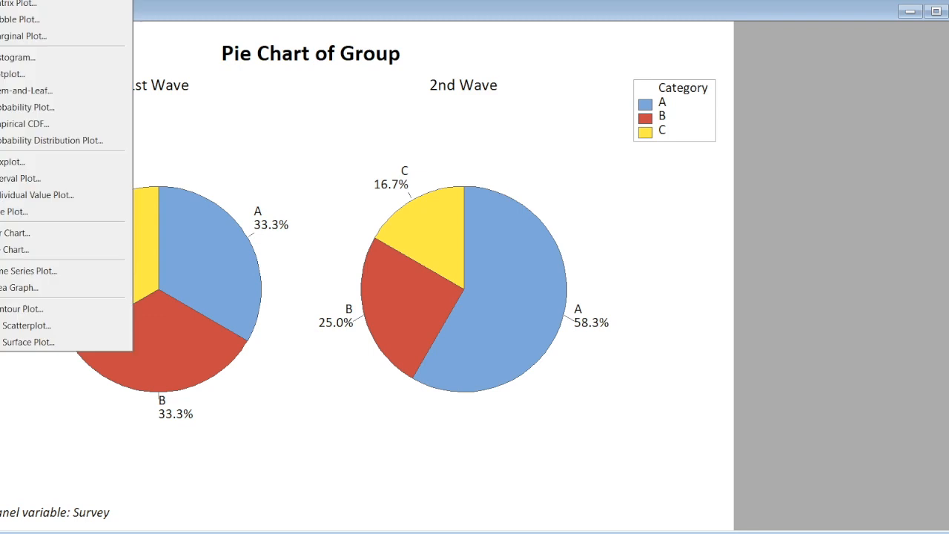
pyautogui.click(20, 181)
pyautogui.doubleClick(377, 205)
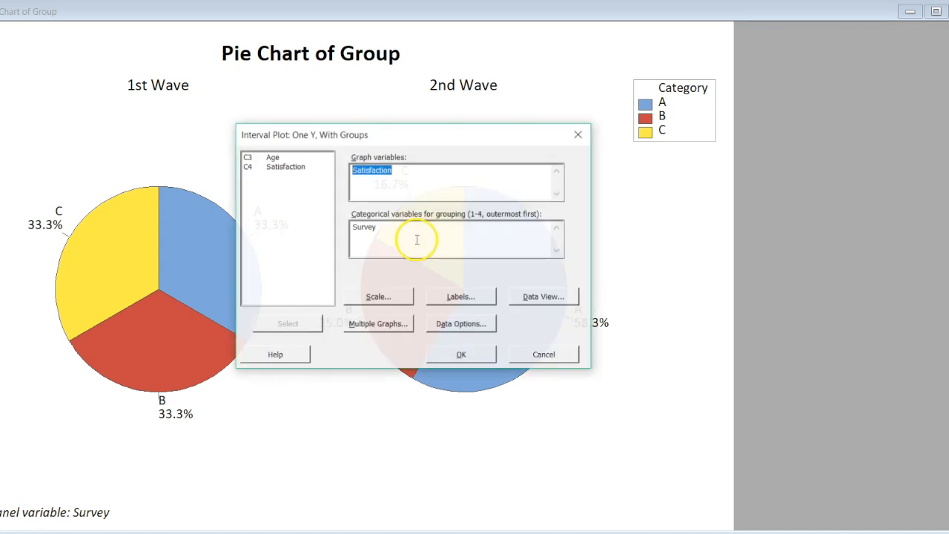
pyautogui.click(381, 235)
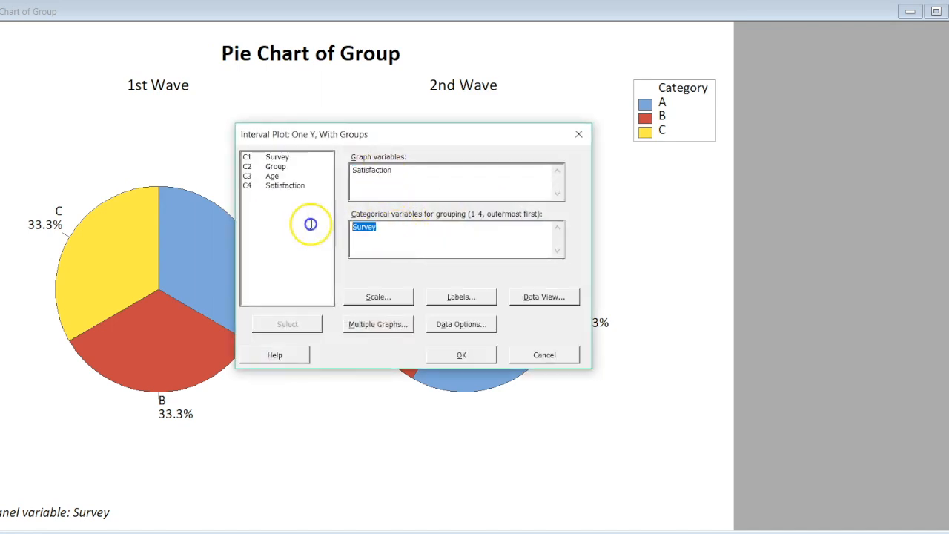
pyautogui.doubleClick(281, 166)
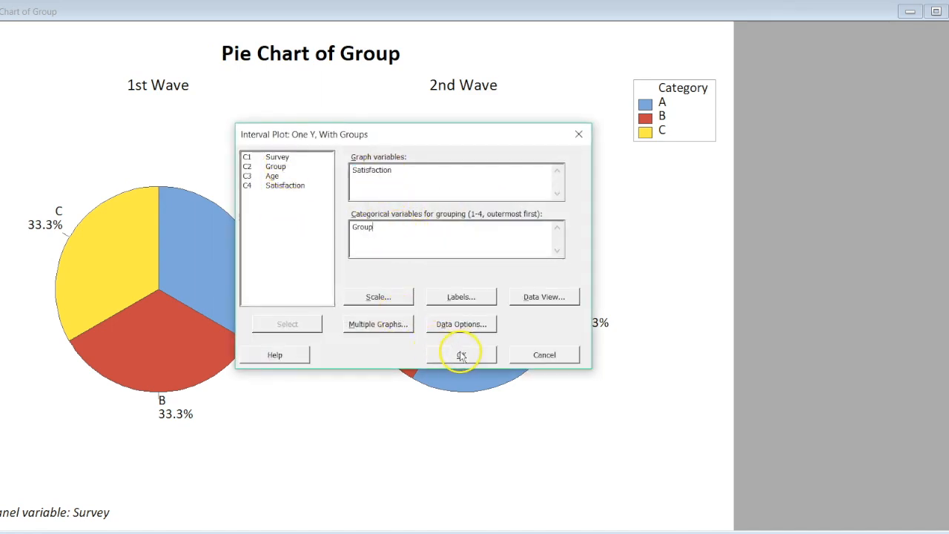
pyautogui.click(529, 297)
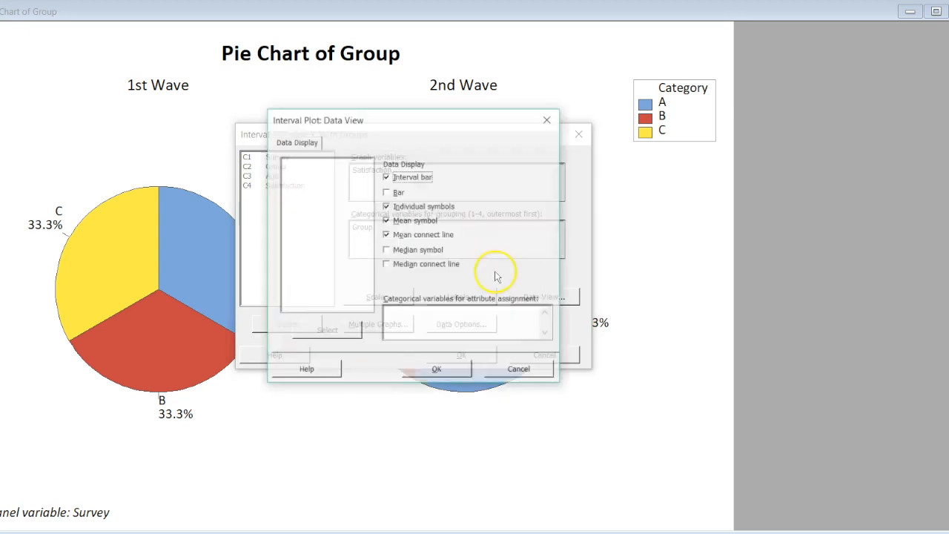
pyautogui.click(422, 221)
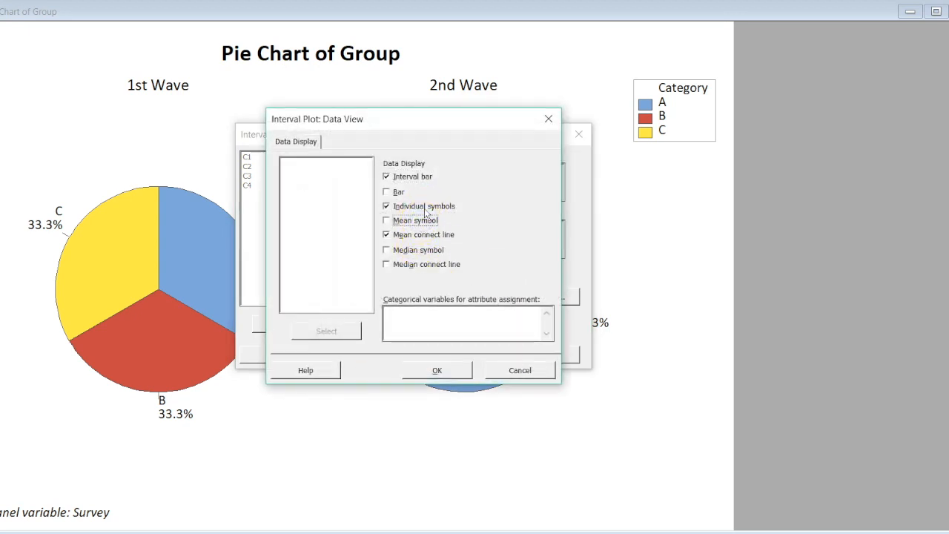
pyautogui.click(423, 220)
pyautogui.click(424, 234)
pyautogui.click(445, 371)
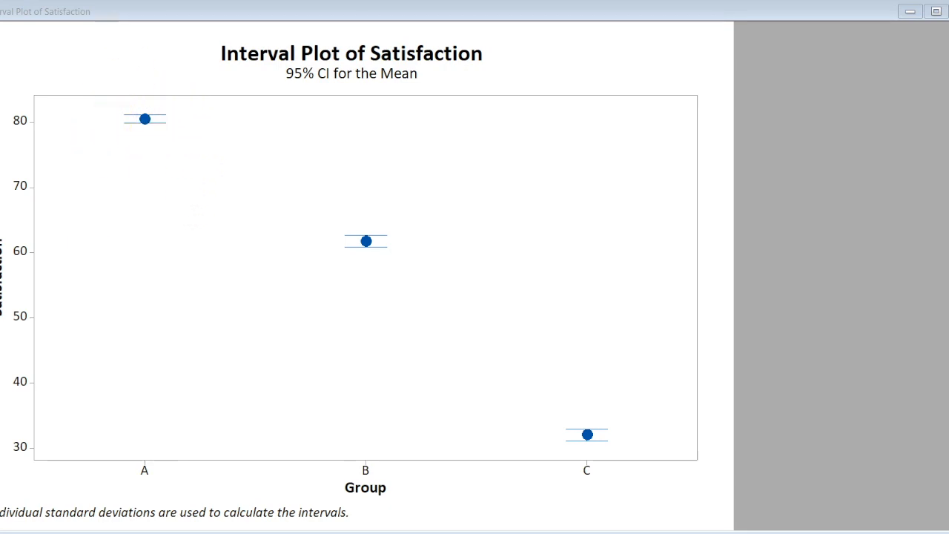
# Bring up the worksheet and highlight the Group, Age and Satisfaction columns in turn
pyautogui.hotkey('ctrl', 'd')
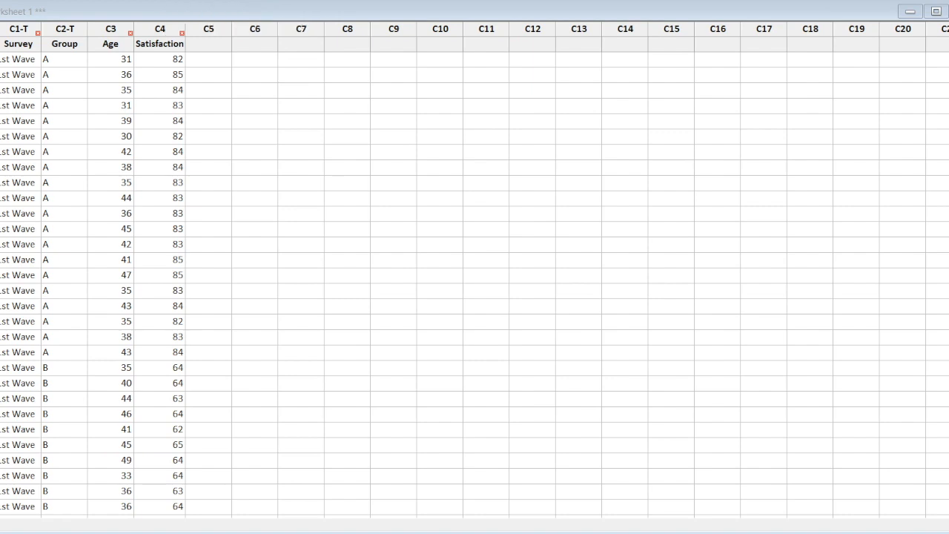
pyautogui.click(80, 33)
pyautogui.click(108, 28)
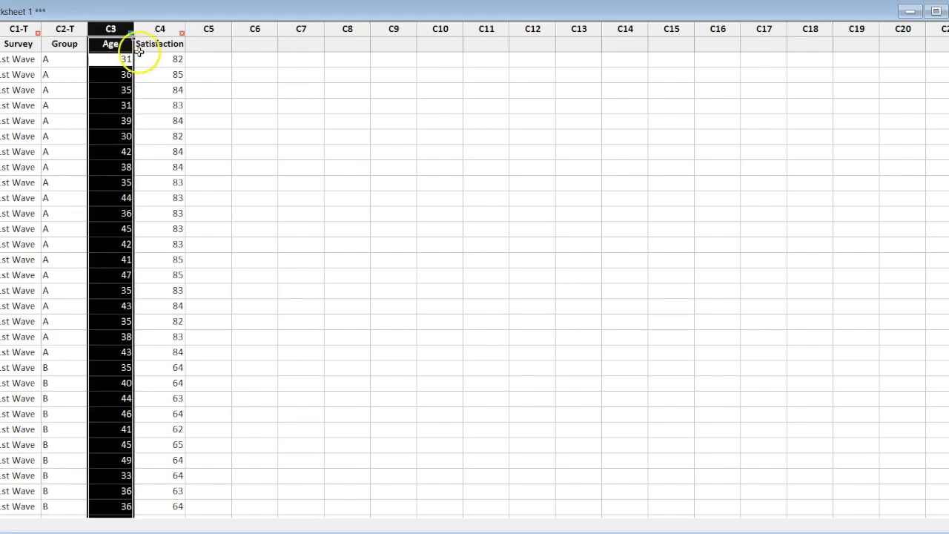
pyautogui.moveTo(160, 31); pyautogui.dragTo(632, 56)
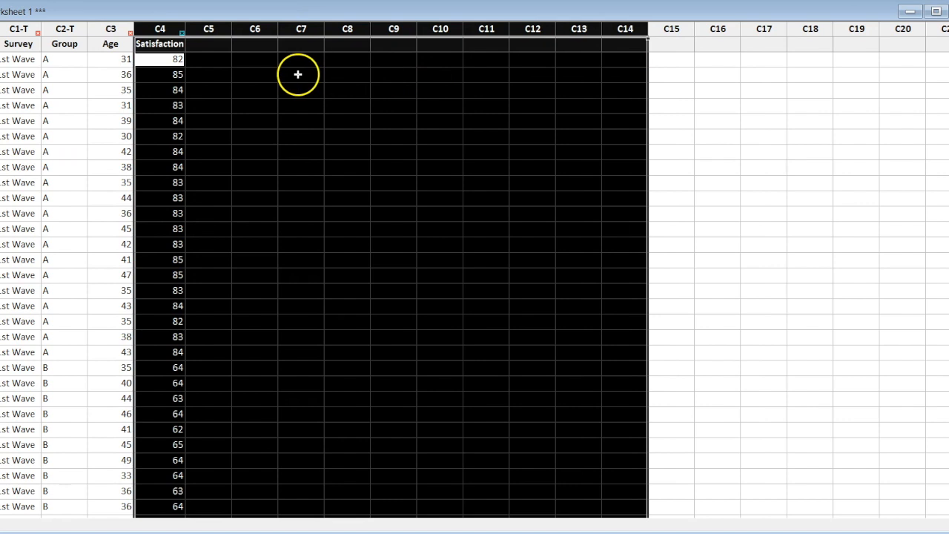
# Fit a regression model with Satisfaction as response, Age as continuous predictor, and Group and Survey as categorical predictors
pyautogui.click(0, 0)
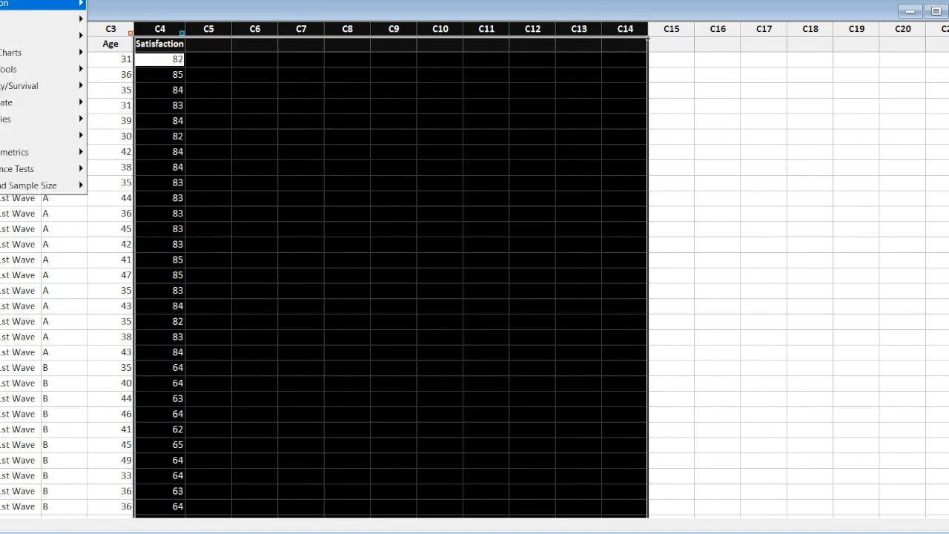
pyautogui.click(2, 3)
pyautogui.click(151, 20)
pyautogui.click(338, 20)
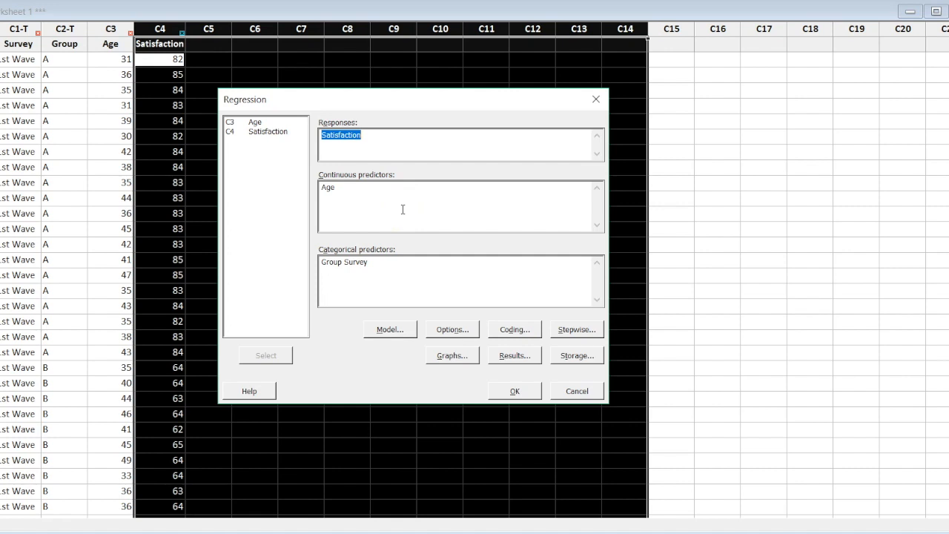
pyautogui.click(387, 201)
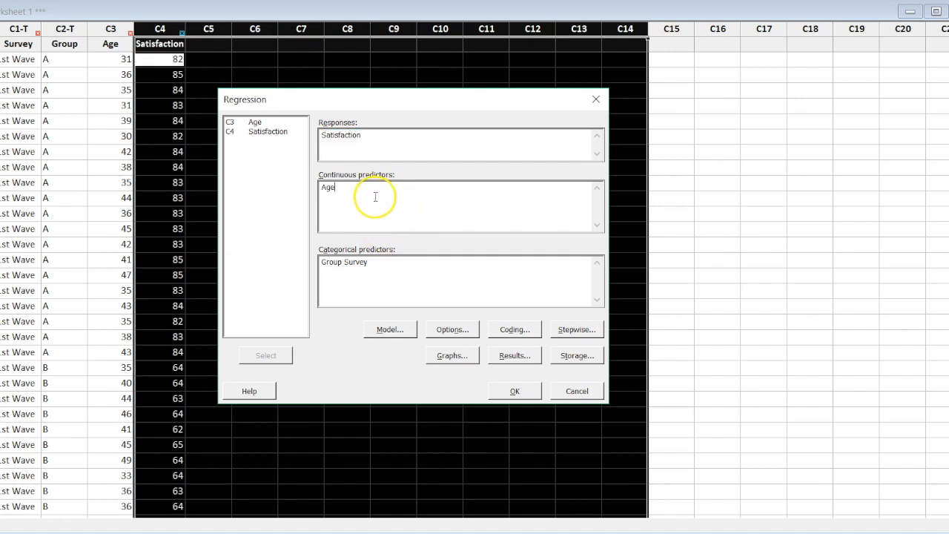
pyautogui.click(379, 268)
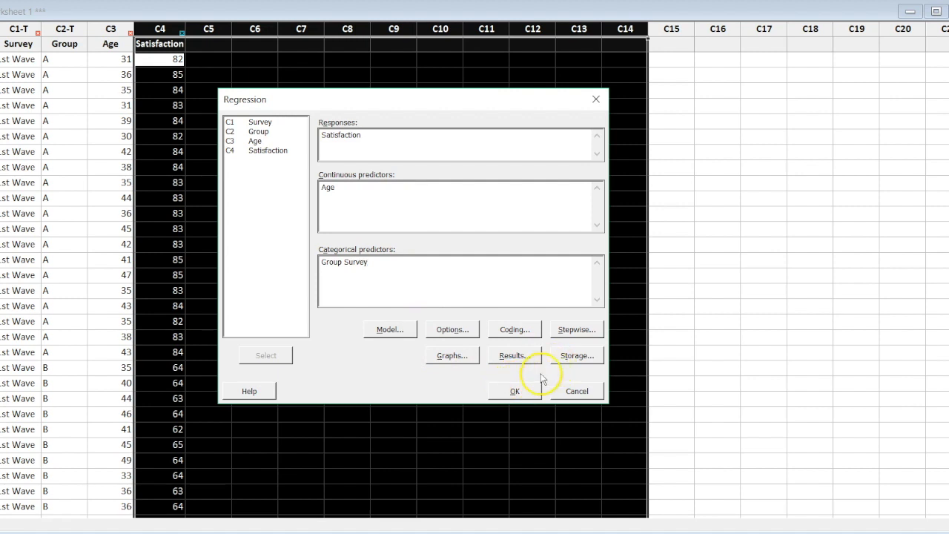
pyautogui.click(521, 390)
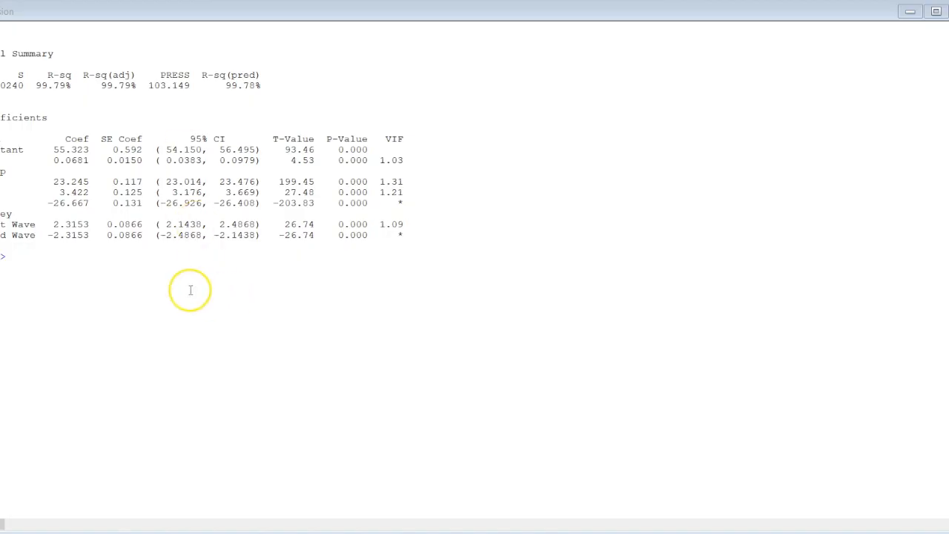
# Maximize the session output and examine the regression results, highlighting the Age, Group and Survey terms in the coefficients table
pyautogui.scroll(1, 190, 290)
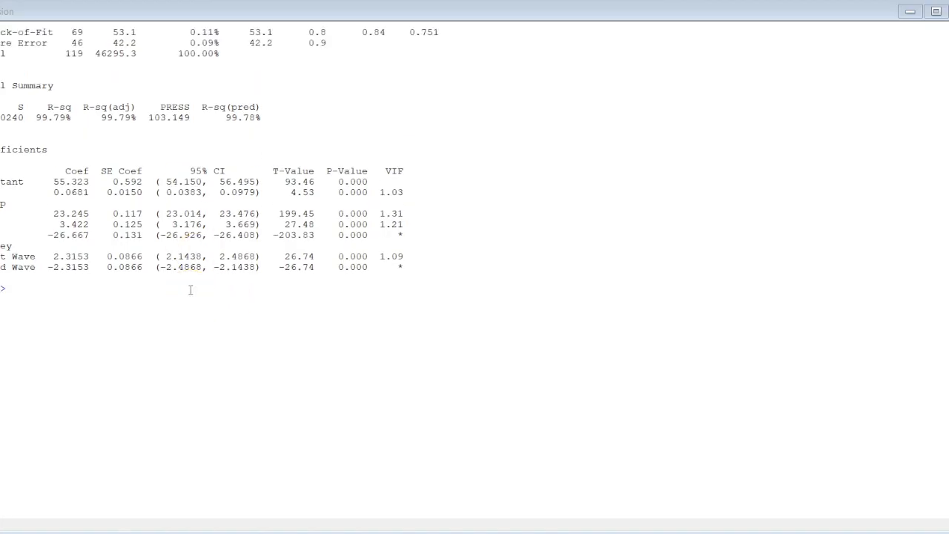
pyautogui.scroll(-1, 190, 289)
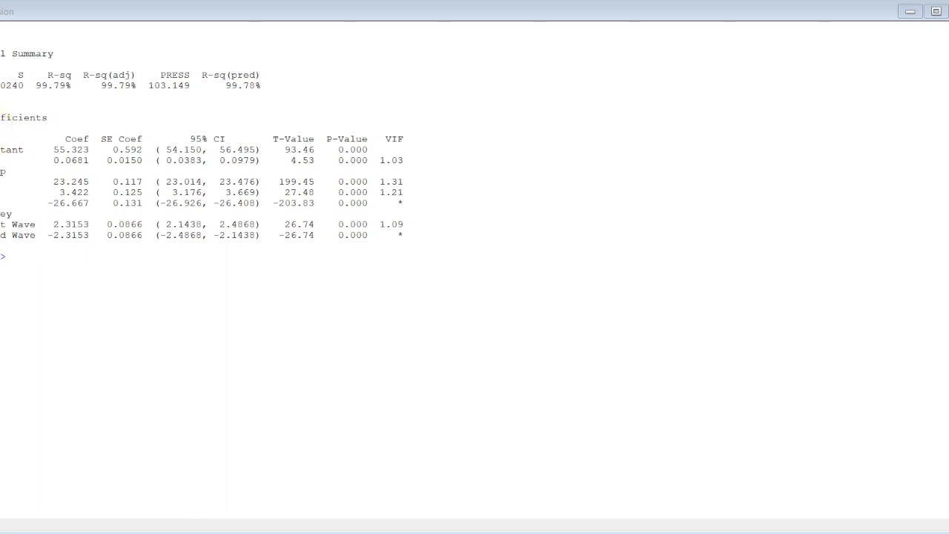
pyautogui.moveTo(2, 160); pyautogui.dragTo(190, 160)
pyautogui.moveTo(1, 171); pyautogui.dragTo(445, 203)
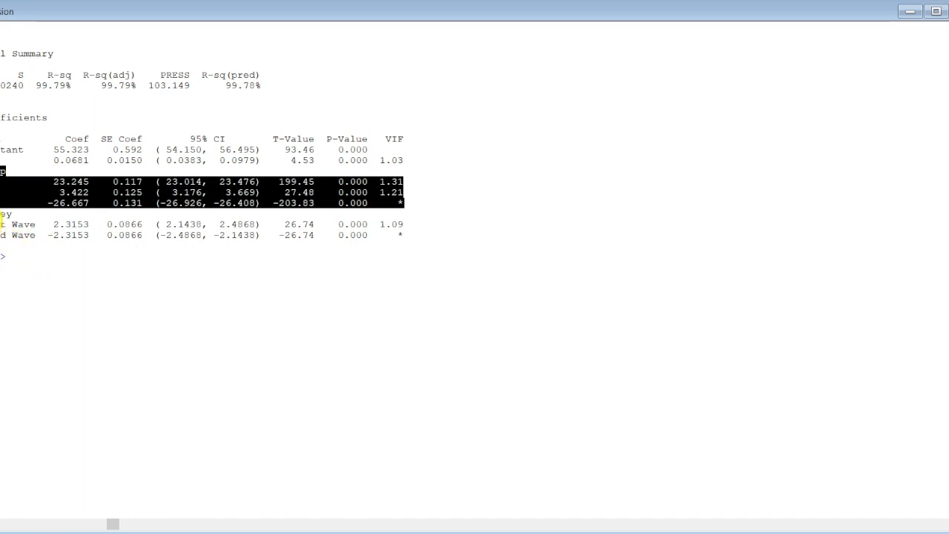
pyautogui.moveTo(2, 214); pyautogui.dragTo(426, 226)
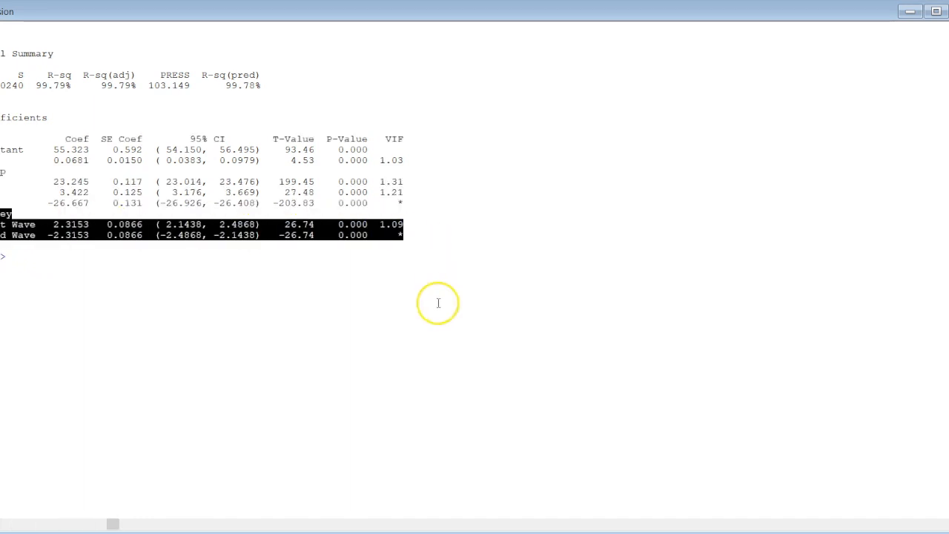
pyautogui.scroll(3, 438, 302)
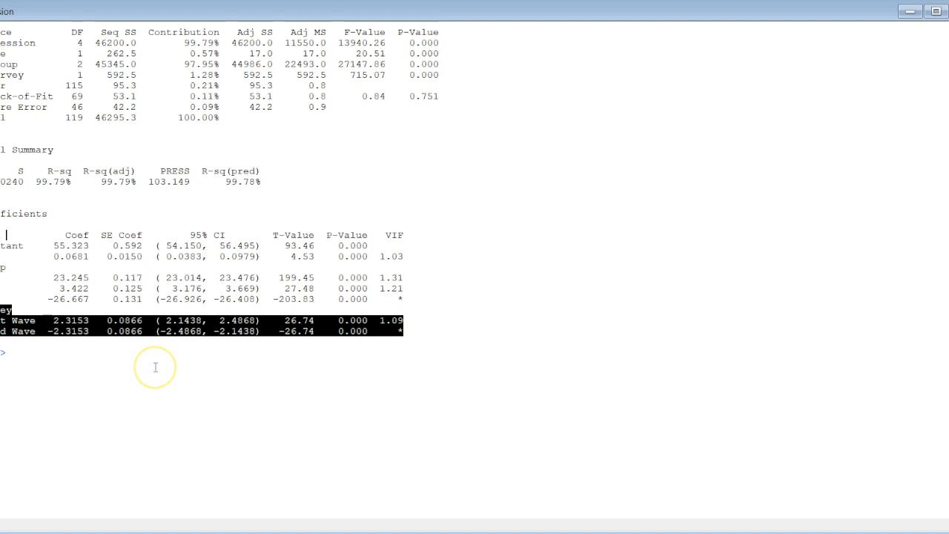
pyautogui.click(75, 349)
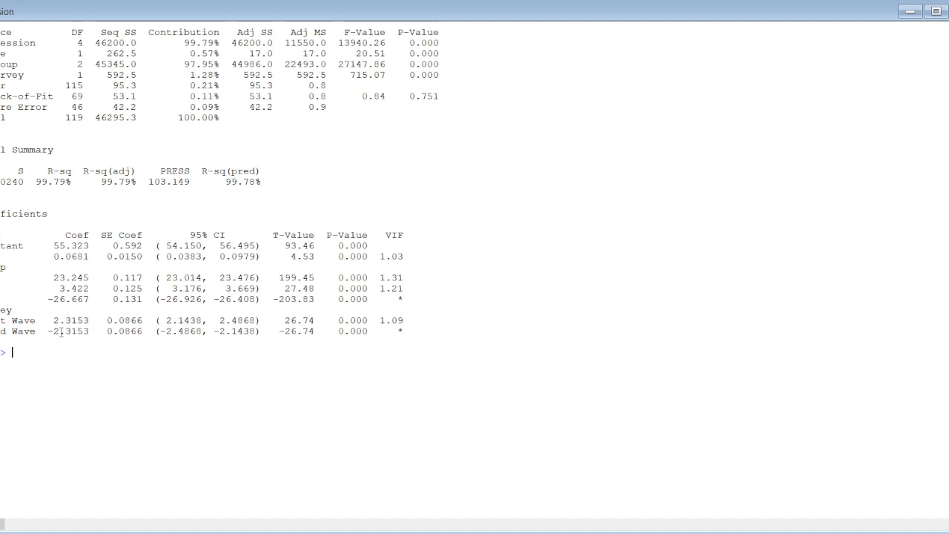
# Go back to the two-sample t-test output and highlight the 2nd Wave mean of Satisfaction
pyautogui.click(46, 350)
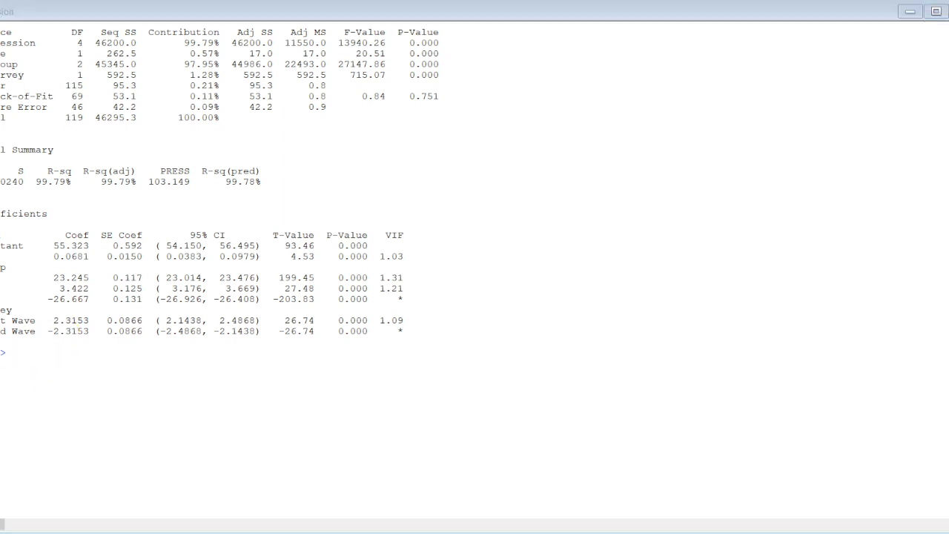
pyautogui.click(90, 415)
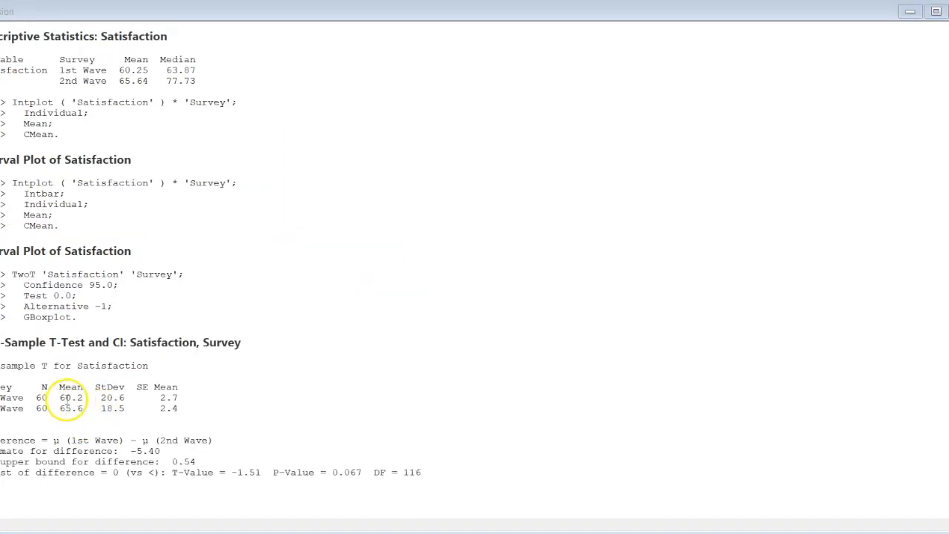
pyautogui.moveTo(59, 407); pyautogui.dragTo(86, 407)
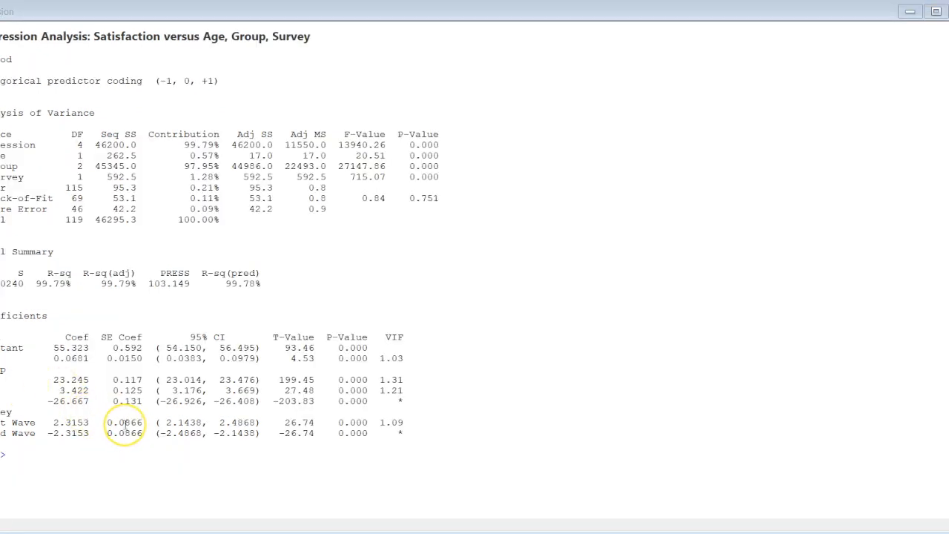
# Return to the regression coefficients and highlight the Group rows and the Age row for comparison with the Survey effect
pyautogui.scroll(-1, 126, 422)
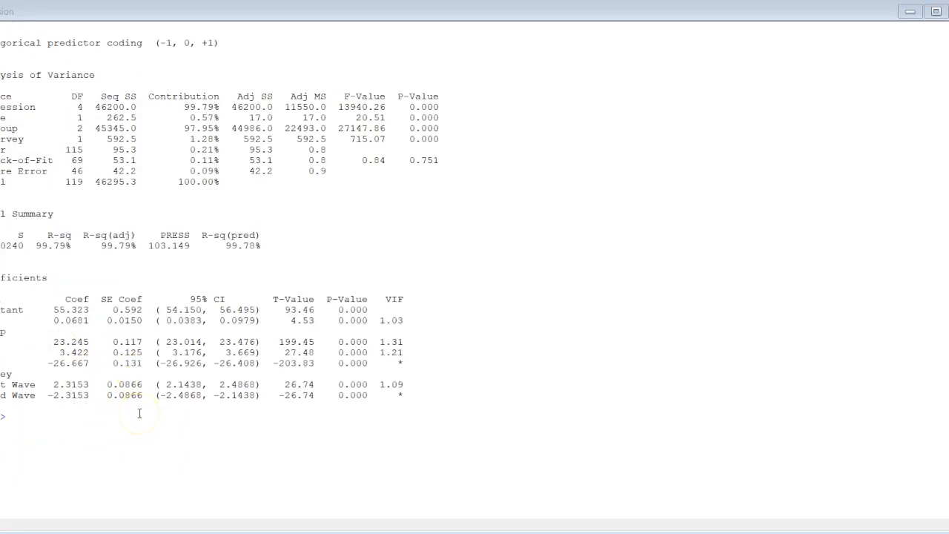
pyautogui.moveTo(0, 334); pyautogui.dragTo(435, 361)
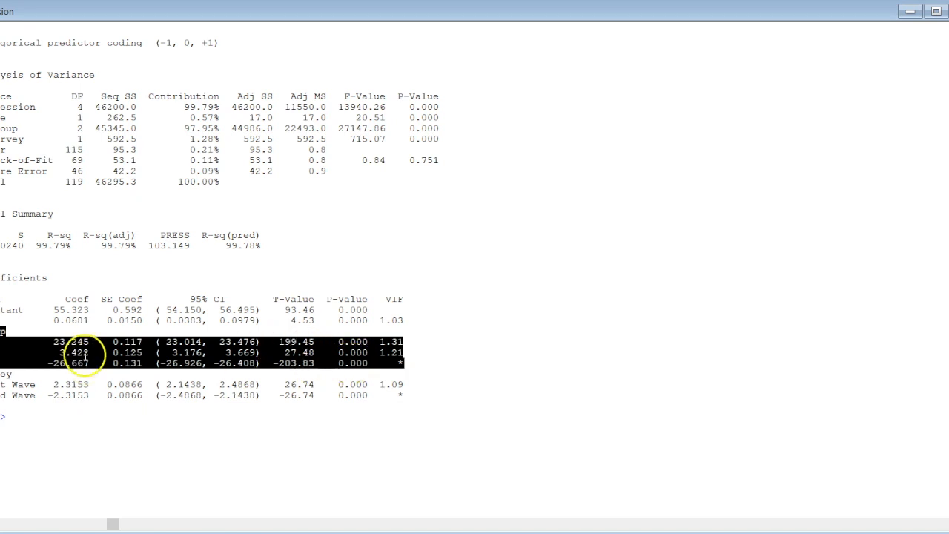
pyautogui.click(86, 355)
pyautogui.moveTo(3, 320); pyautogui.dragTo(410, 319)
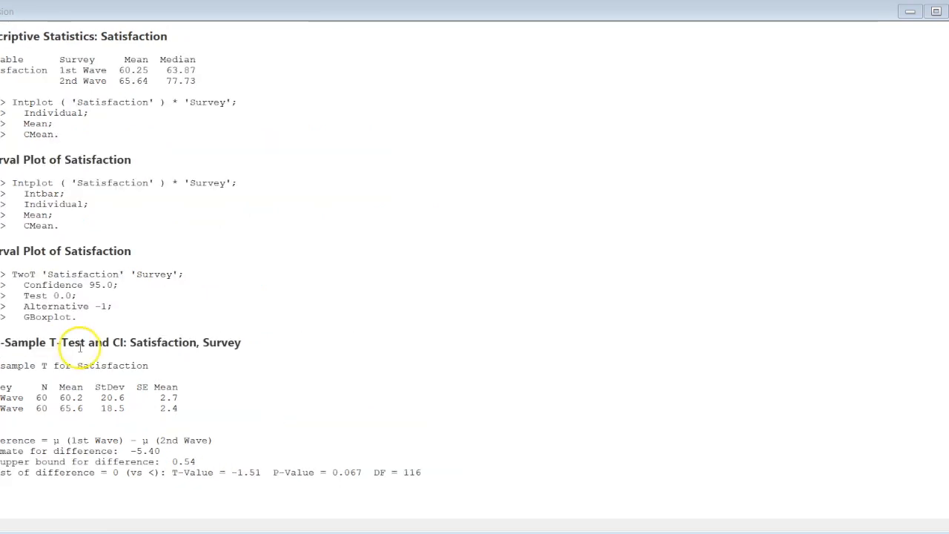
# Revisit the two-sample t-test means, and highlight the 1st Wave and 2nd Wave Survey rows in the regression coefficients table
pyautogui.scroll(-4, 82, 348)
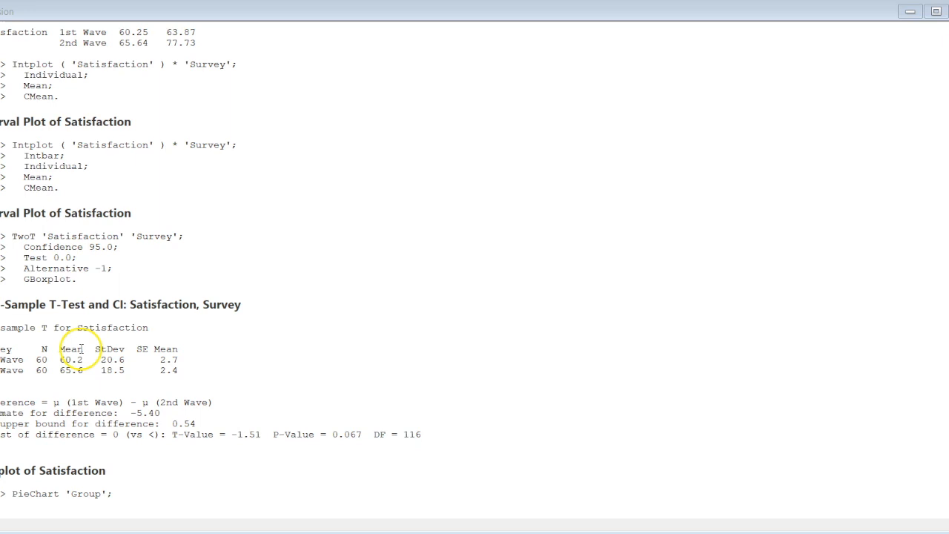
pyautogui.moveTo(2, 247); pyautogui.dragTo(208, 270)
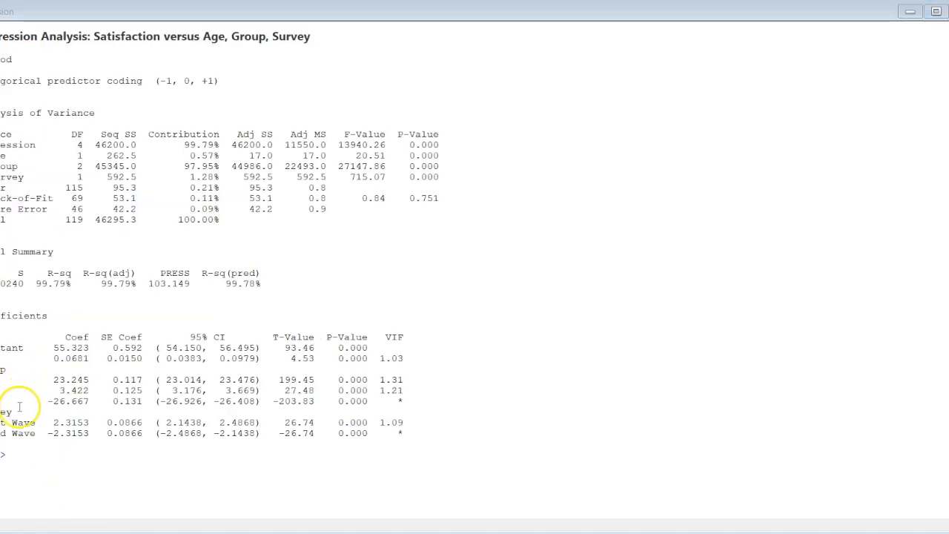
pyautogui.moveTo(270, 407); pyautogui.dragTo(425, 428)
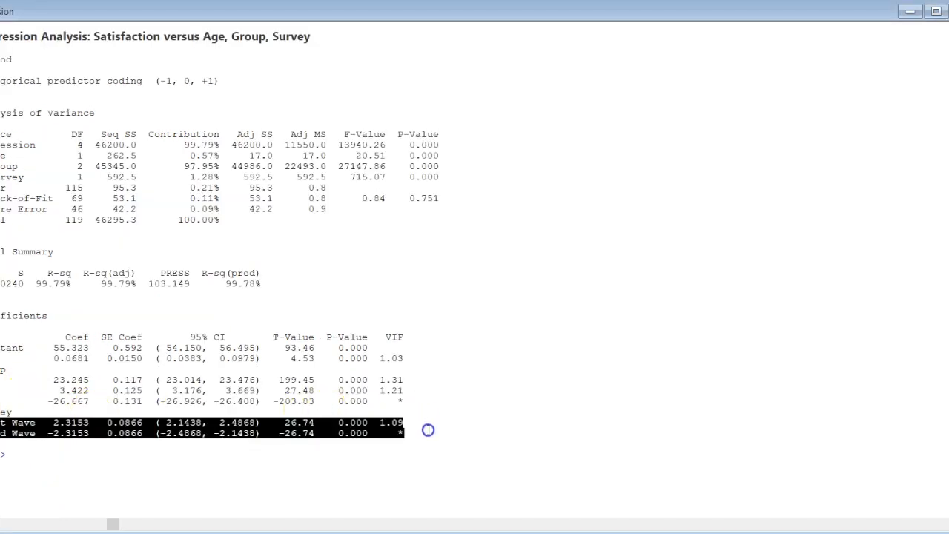
pyautogui.click(373, 421)
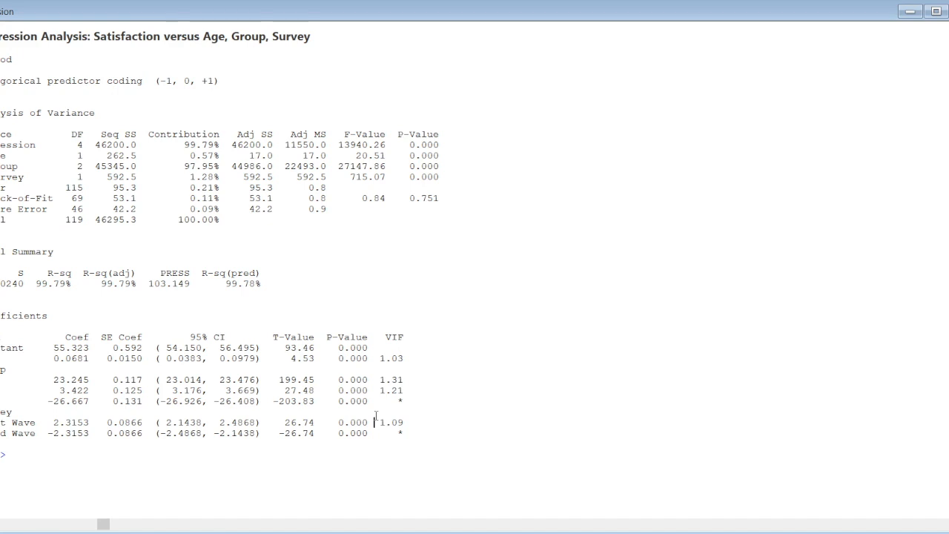
pyautogui.click(368, 417)
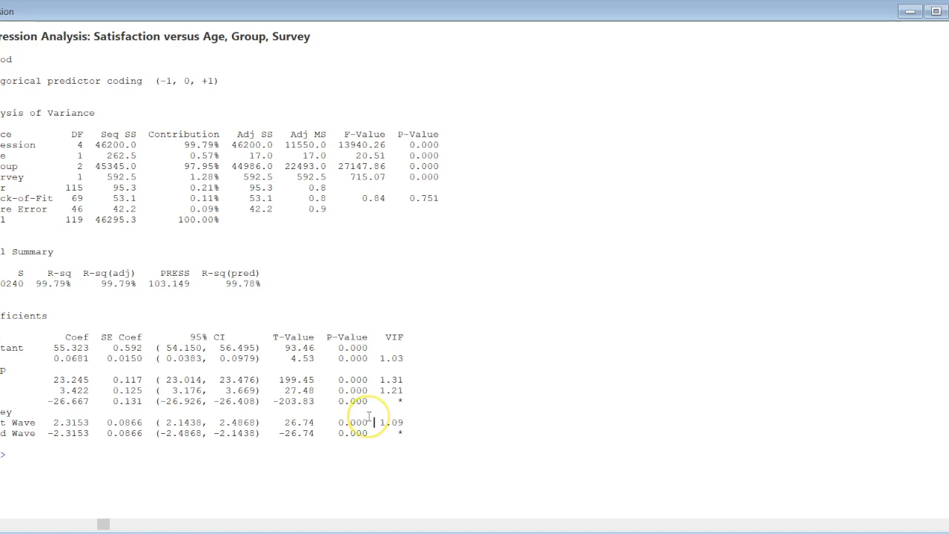
# Go back to the Descriptive Statistics output for Satisfaction and highlight the whole table of means and medians by survey wave
pyautogui.click(118, 327)
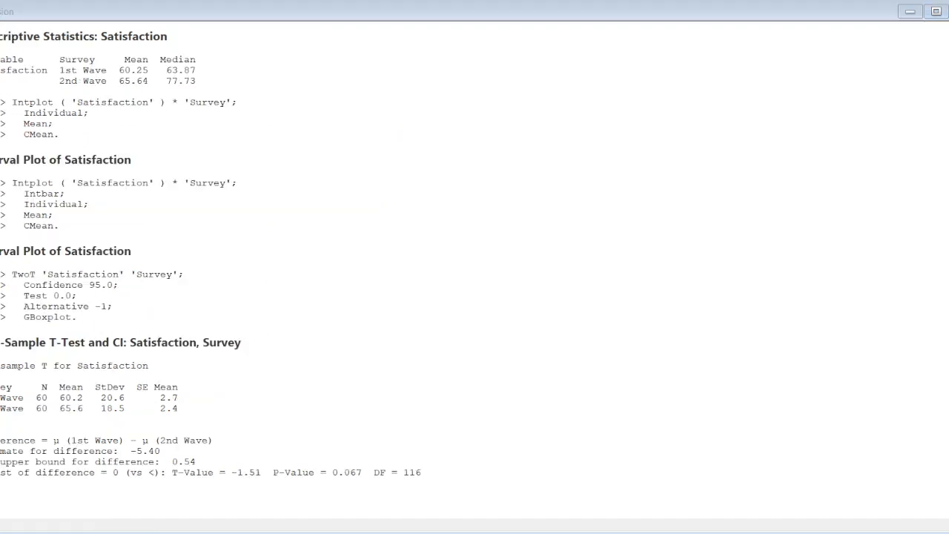
pyautogui.moveTo(0, 58); pyautogui.dragTo(235, 81)
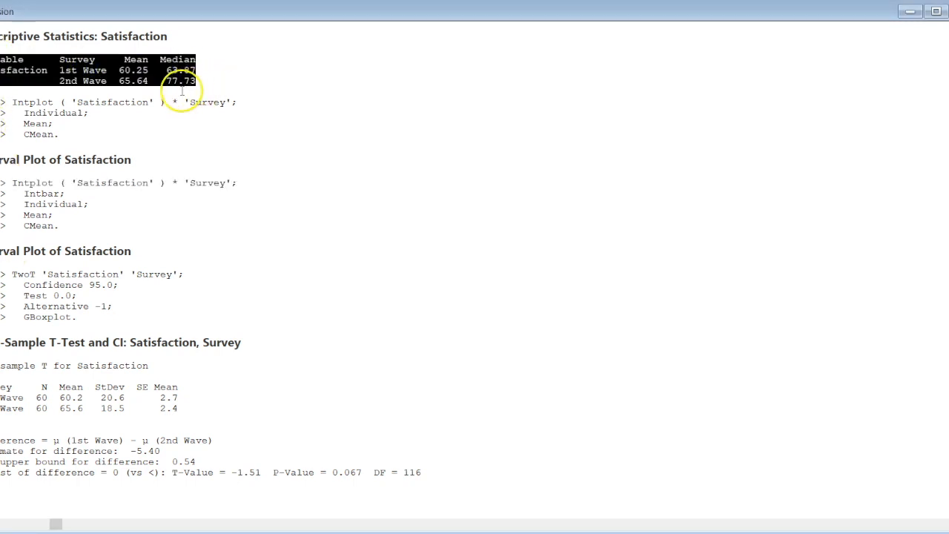
pyautogui.click(145, 82)
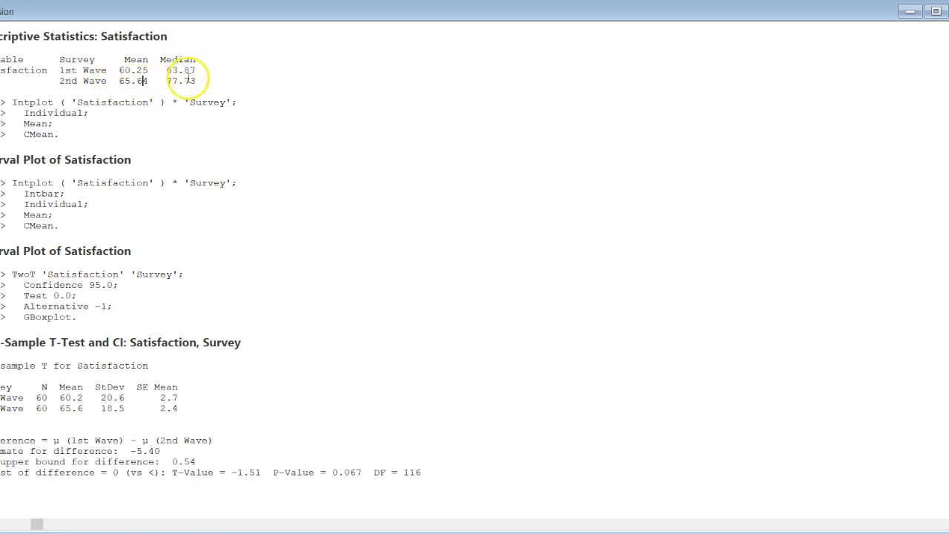
pyautogui.moveTo(215, 80)
pyautogui.mouseDown()
pyautogui.moveTo(3, 70)
pyautogui.moveTo(2, 61)
pyautogui.moveTo(230, 63)
pyautogui.moveTo(230, 76)
pyautogui.mouseUp()
pyautogui.click(15, 65)
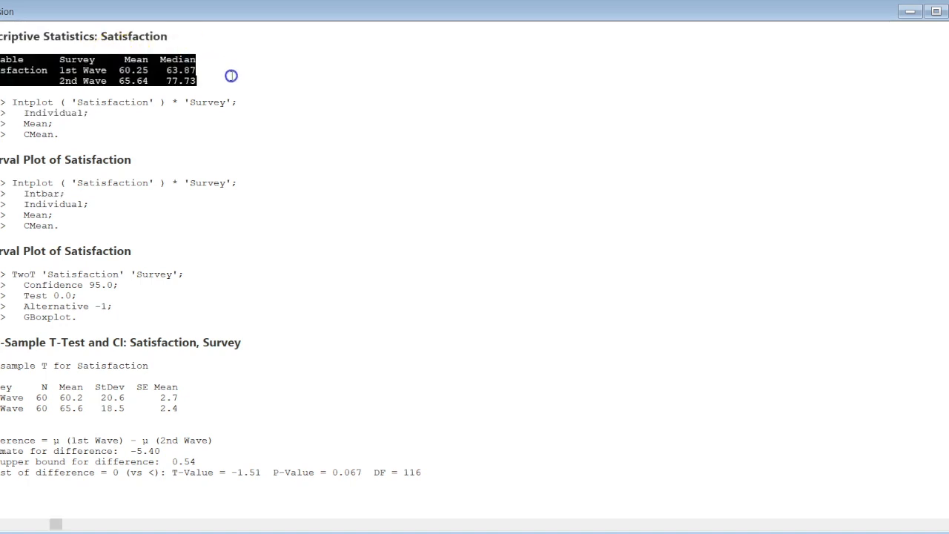
# Highlight only the 1st Wave and 2nd Wave rows of the Satisfaction descriptive statistics to compare their means and medians
pyautogui.click(182, 74)
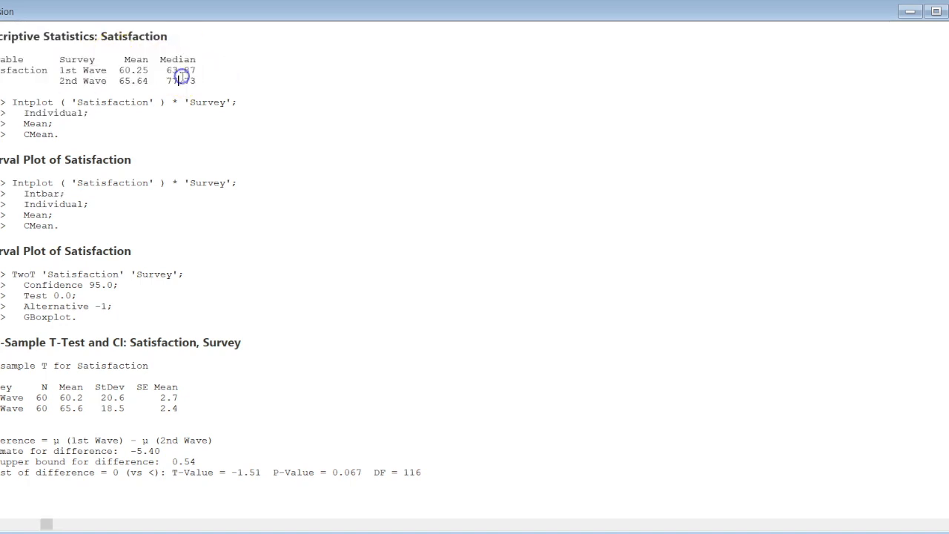
pyautogui.click(190, 77)
pyautogui.moveTo(190, 77); pyautogui.dragTo(0, 68)
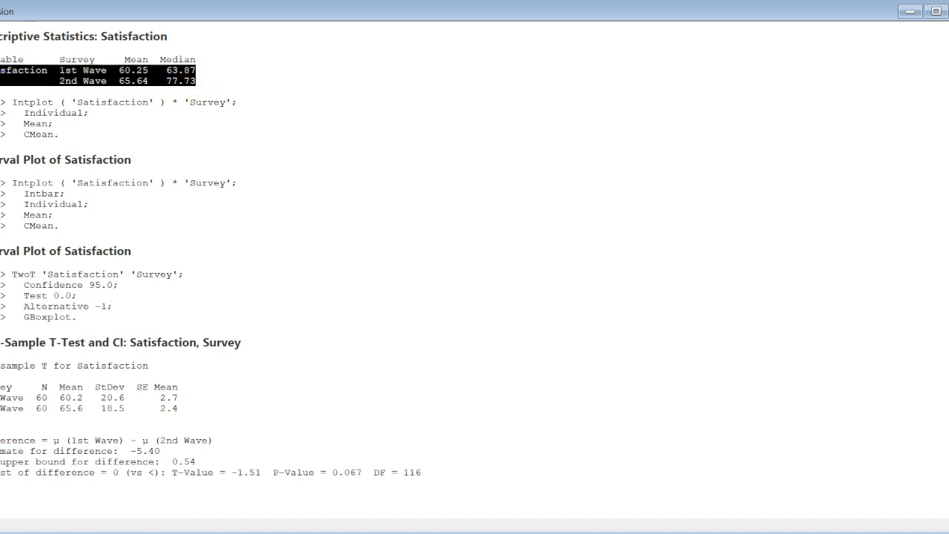
pyautogui.click(136, 81)
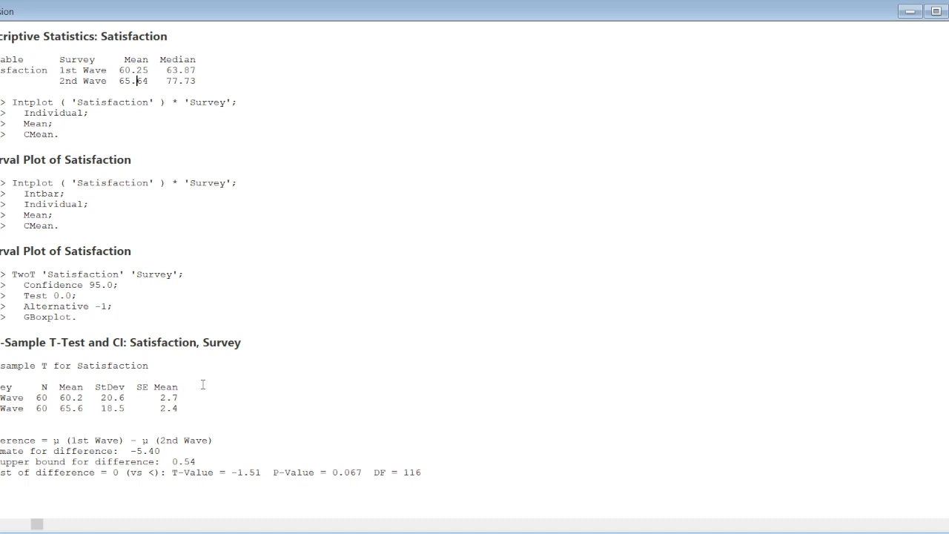
pyautogui.moveTo(196, 83); pyautogui.dragTo(4, 71)
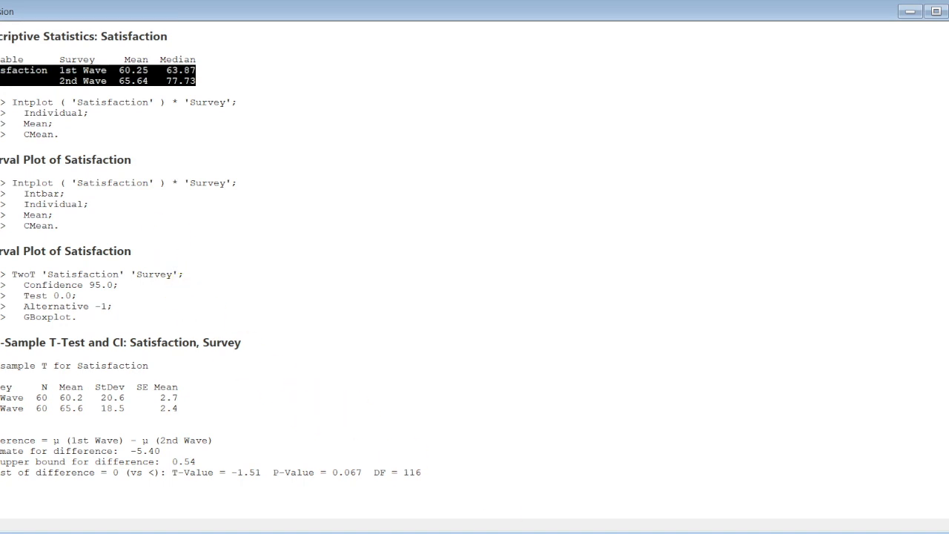
pyautogui.click(445, 532)
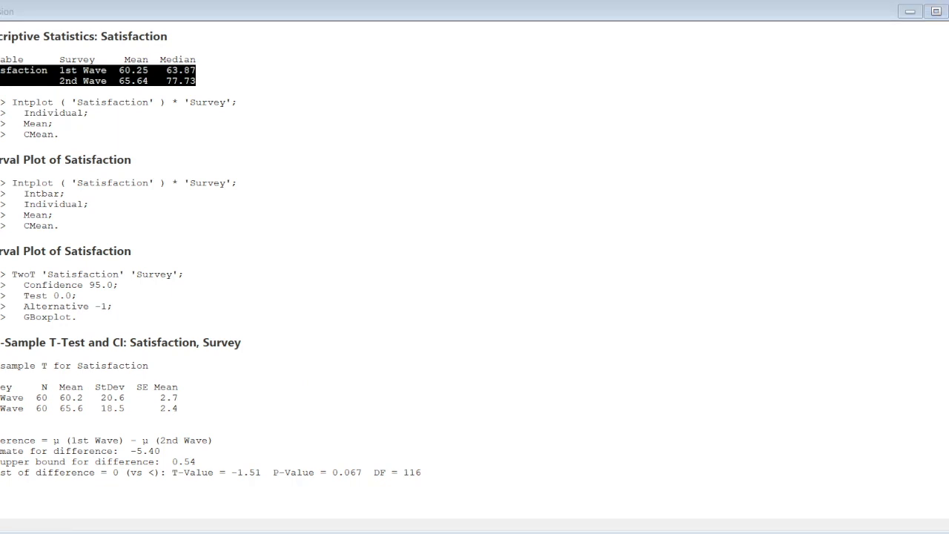